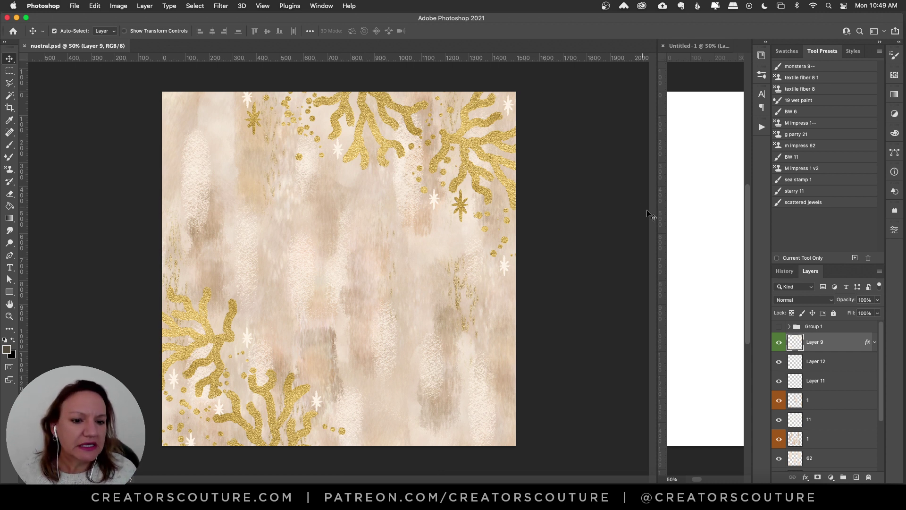
- Resize the side-by-side document views so the whole blank canvas shows beside the nuetral.psd reference artwork
drag(657, 213, 273, 226)
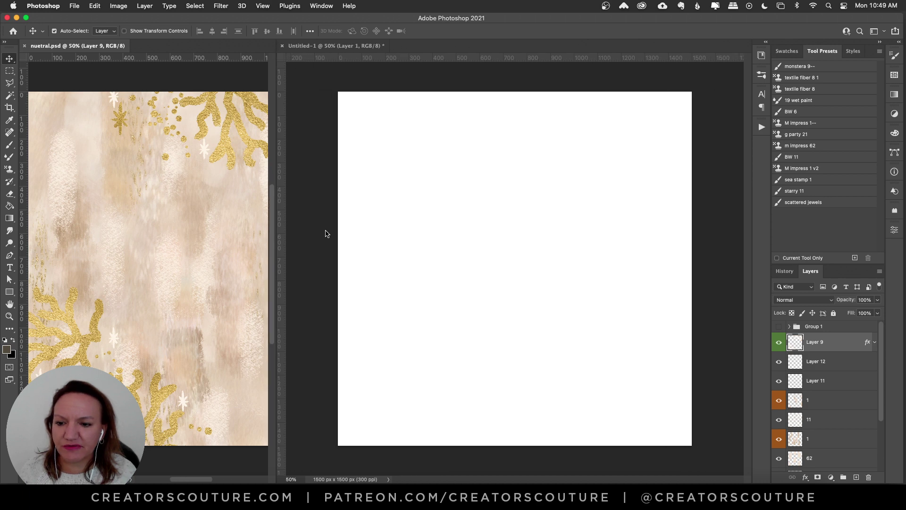
scroll(158, 239, left, 3)
scroll(158, 239, right, 3)
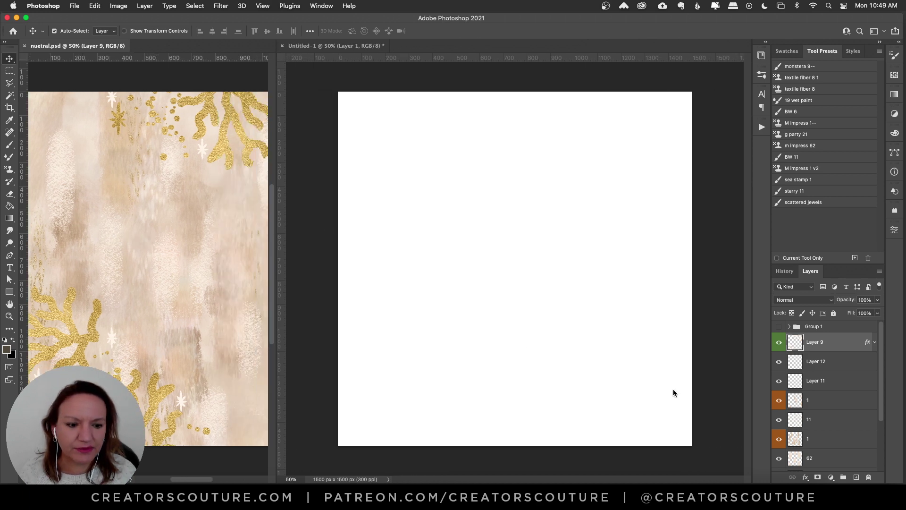
scroll(868, 455, down, 3)
scroll(156, 236, down, 5)
click(587, 398)
scroll(240, 333, up, 4)
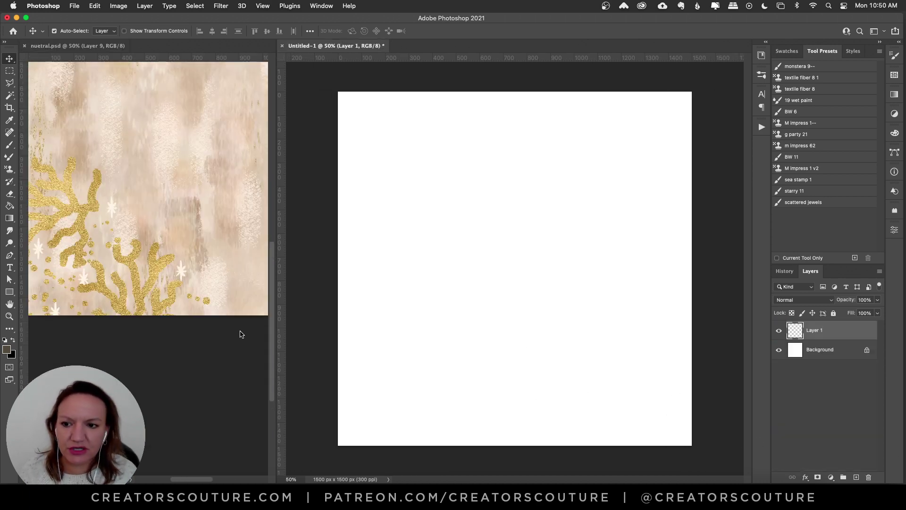
scroll(239, 332, up, 3)
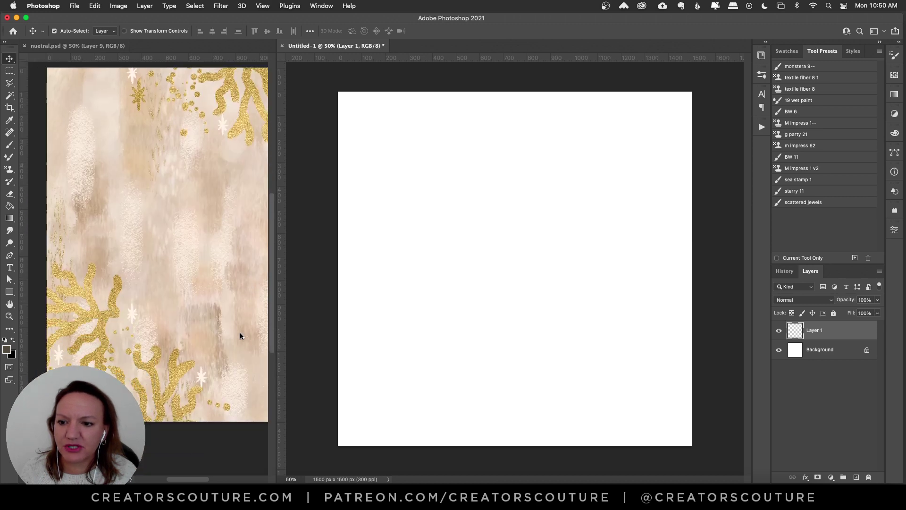
scroll(240, 332, down, 1)
click(642, 338)
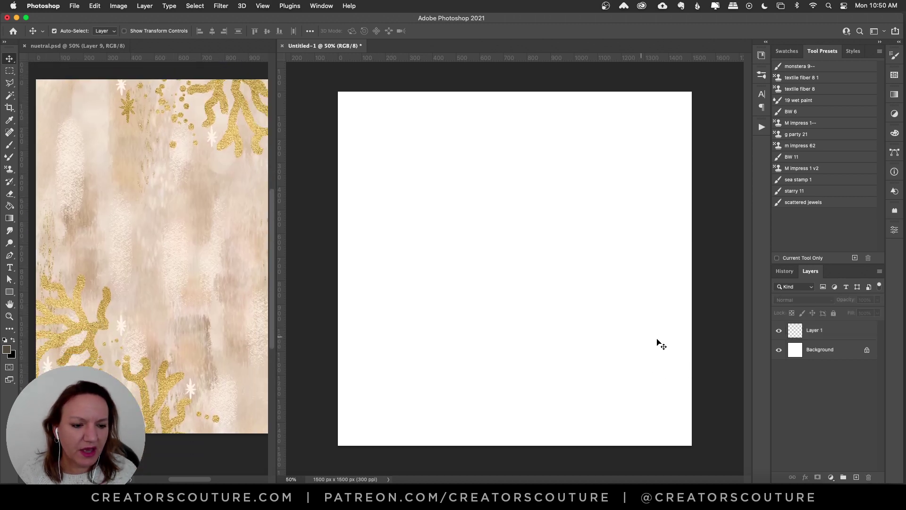
drag(277, 288, 326, 295)
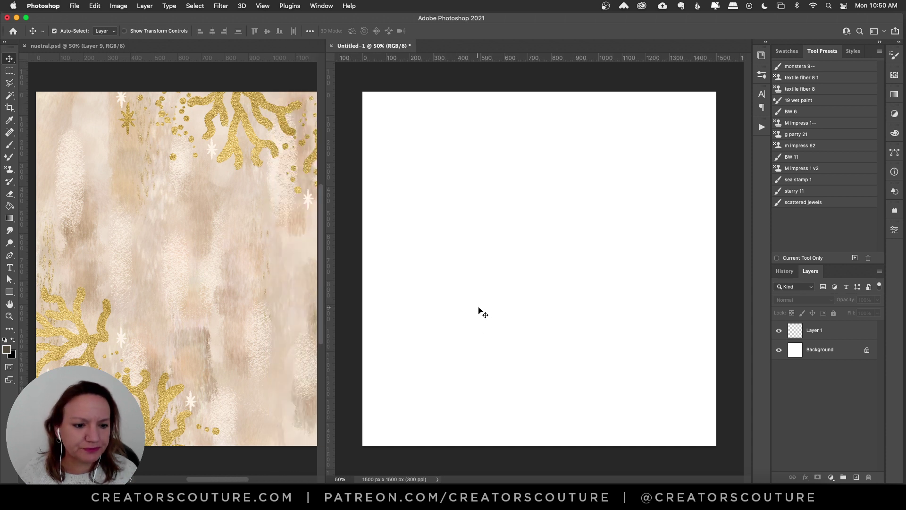
- Cover Layer 1 of the blank canvas with overlapping neutral paint strokes using the Pattern Stamp preset M impress 1--
click(833, 337)
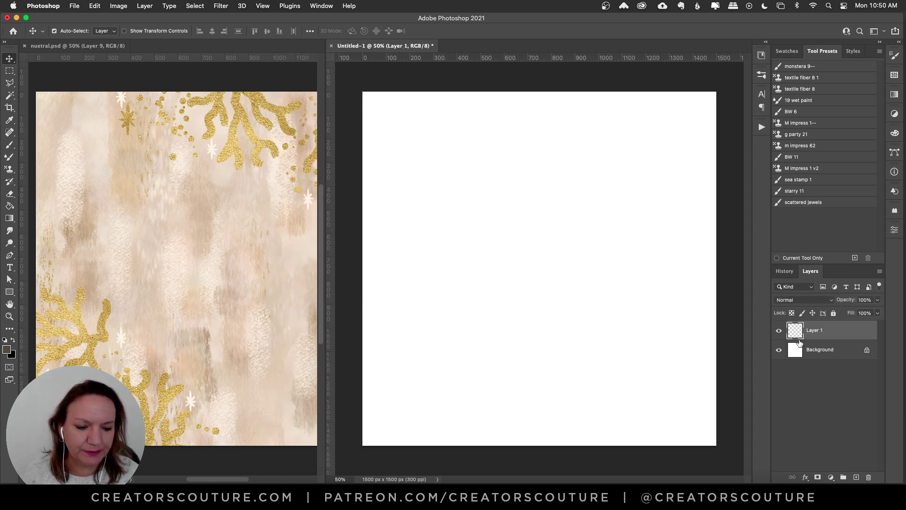
click(9, 169)
click(51, 169)
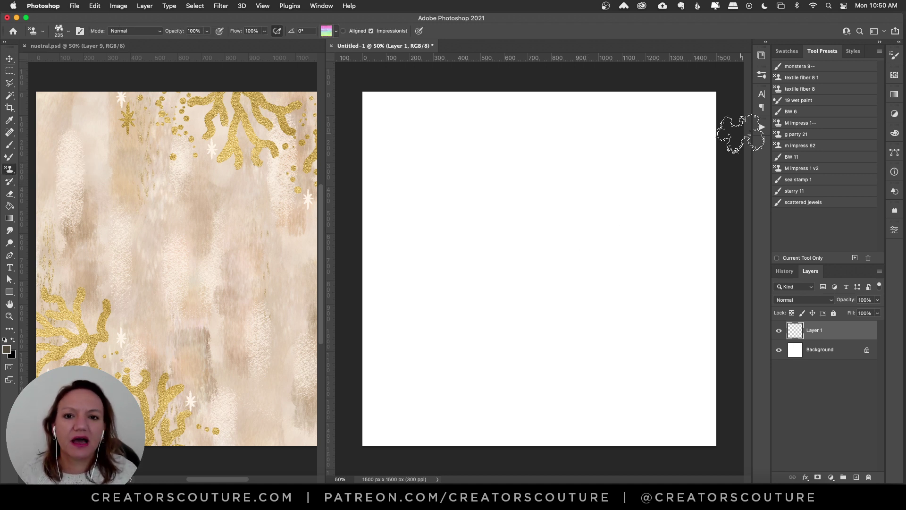
click(799, 124)
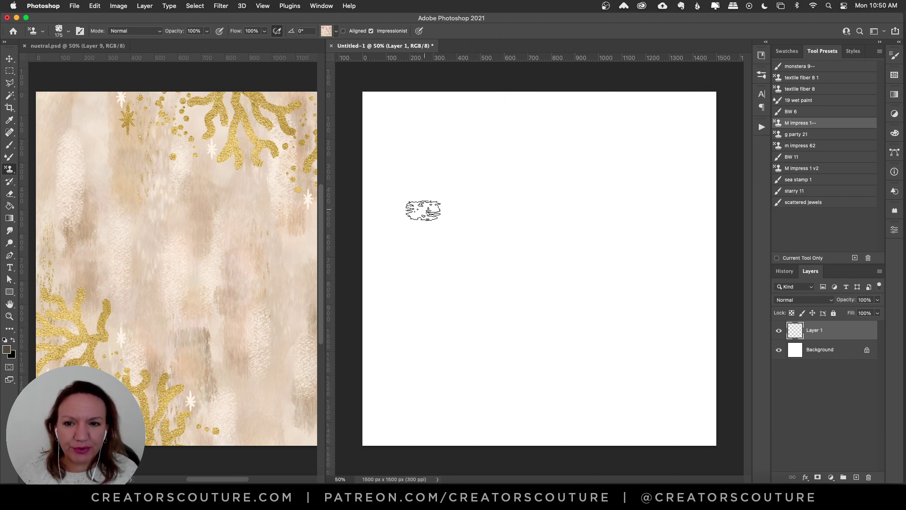
click(336, 31)
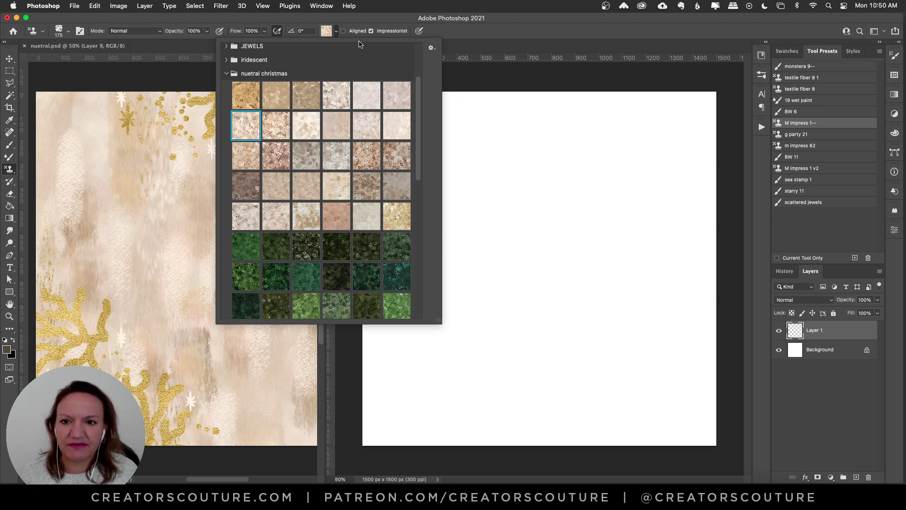
click(351, 20)
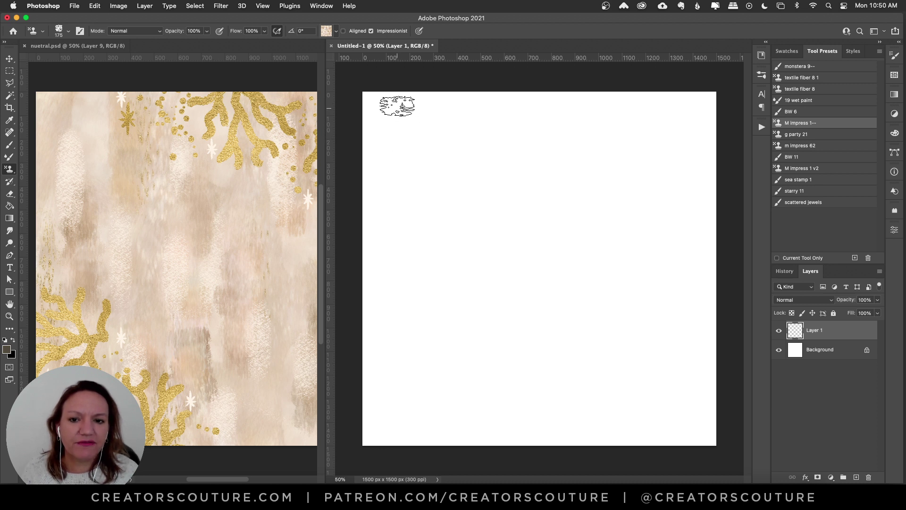
drag(399, 101, 380, 324)
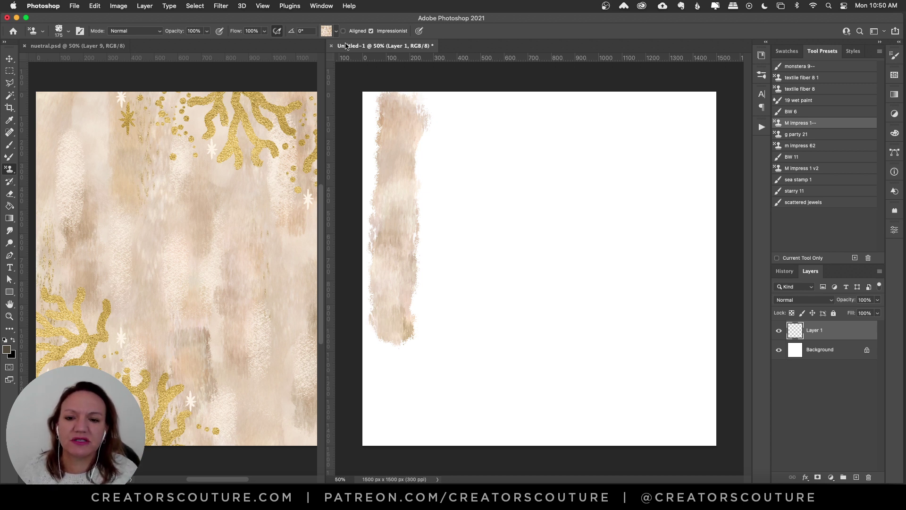
mouse_move(458, 120)
mouse_down()
mouse_move(446, 224)
mouse_move(465, 129)
mouse_move(464, 223)
mouse_move(481, 145)
mouse_move(476, 242)
mouse_move(485, 193)
mouse_move(510, 157)
mouse_move(498, 188)
mouse_move(470, 207)
mouse_move(459, 90)
mouse_move(424, 182)
mouse_move(425, 170)
mouse_move(450, 220)
mouse_up()
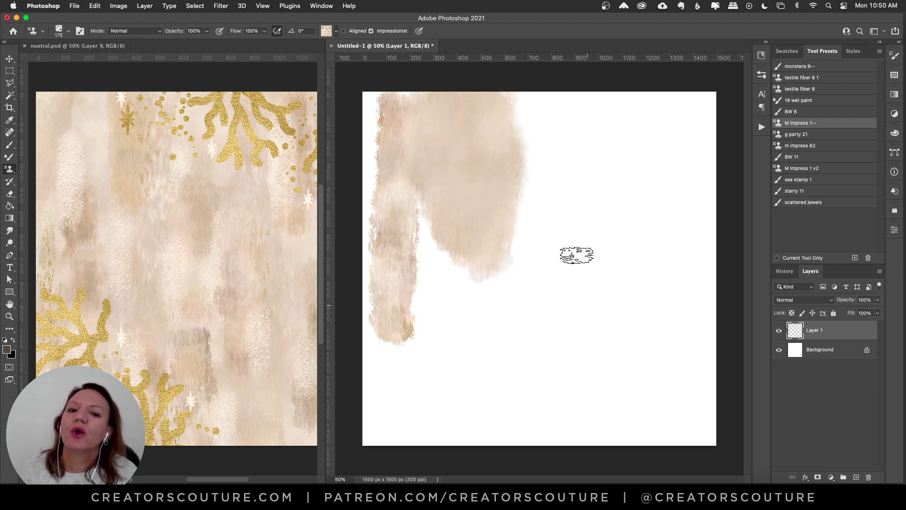
mouse_move(529, 181)
mouse_down()
mouse_move(524, 127)
mouse_move(536, 99)
mouse_move(517, 147)
mouse_move(561, 111)
mouse_move(560, 264)
mouse_up()
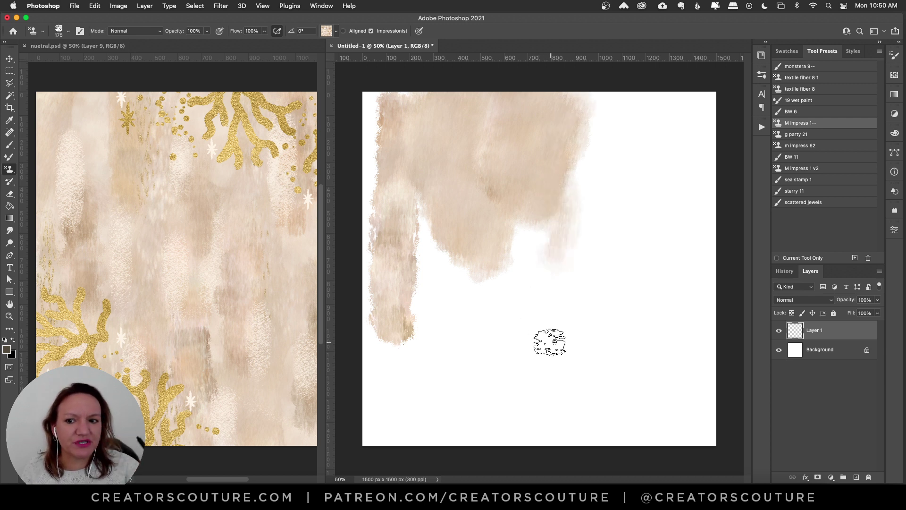
mouse_move(421, 101)
mouse_down()
mouse_move(401, 109)
mouse_move(366, 192)
mouse_move(407, 232)
mouse_move(474, 217)
mouse_move(520, 275)
mouse_move(593, 182)
mouse_move(597, 103)
mouse_move(640, 126)
mouse_move(657, 205)
mouse_move(699, 126)
mouse_move(717, 140)
mouse_move(628, 200)
mouse_move(576, 324)
mouse_move(557, 320)
mouse_move(495, 439)
mouse_move(419, 340)
mouse_move(376, 421)
mouse_move(482, 324)
mouse_move(587, 459)
mouse_move(633, 411)
mouse_move(664, 242)
mouse_move(686, 287)
mouse_move(711, 405)
mouse_move(617, 431)
mouse_move(475, 194)
mouse_move(404, 259)
mouse_move(502, 239)
mouse_up()
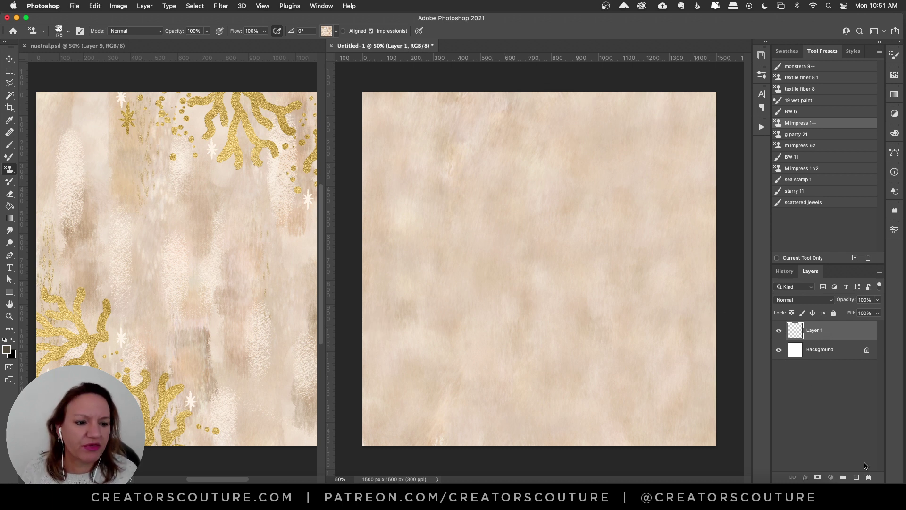
- Add a new layer above Layer 1, then try a stroke with the g party 21 preset and undo it
click(857, 477)
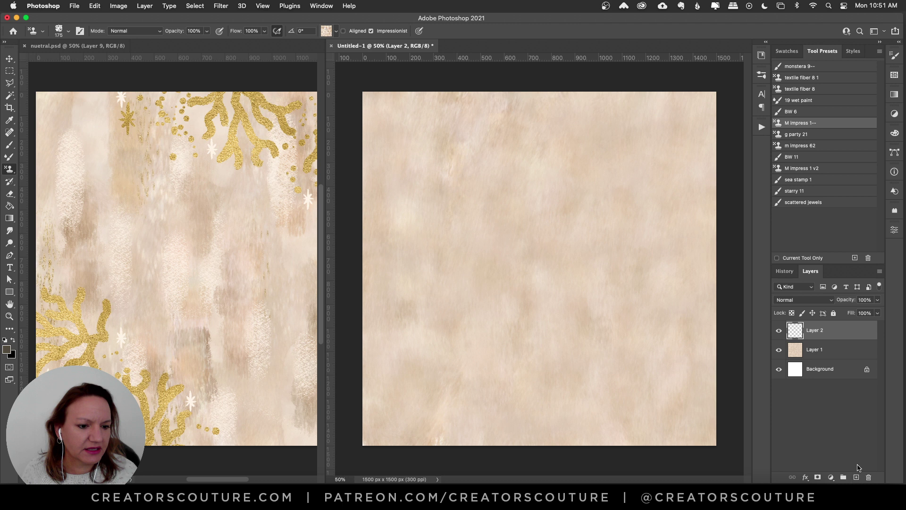
click(803, 136)
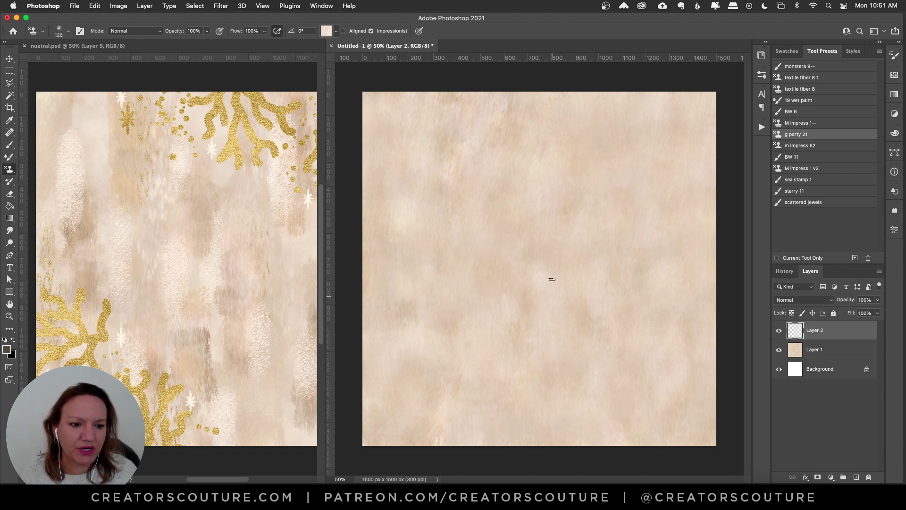
drag(552, 280, 545, 380)
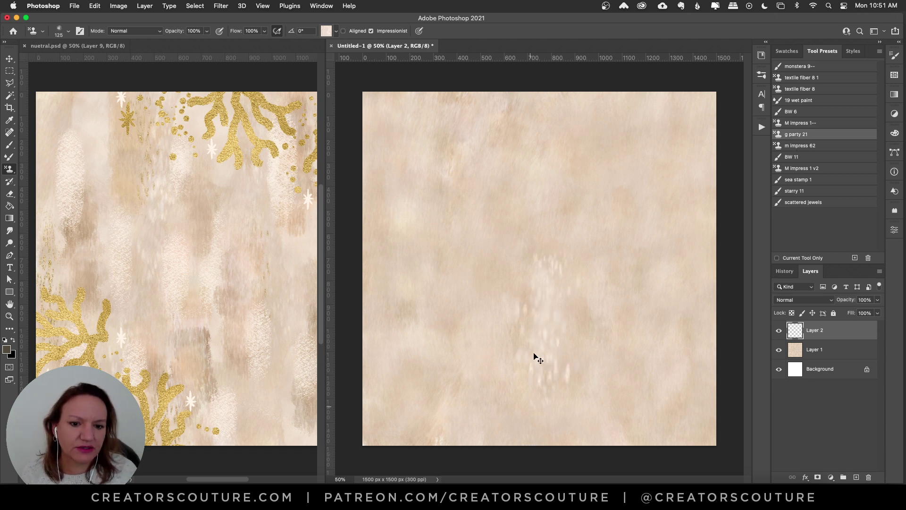
key(cmd+z)
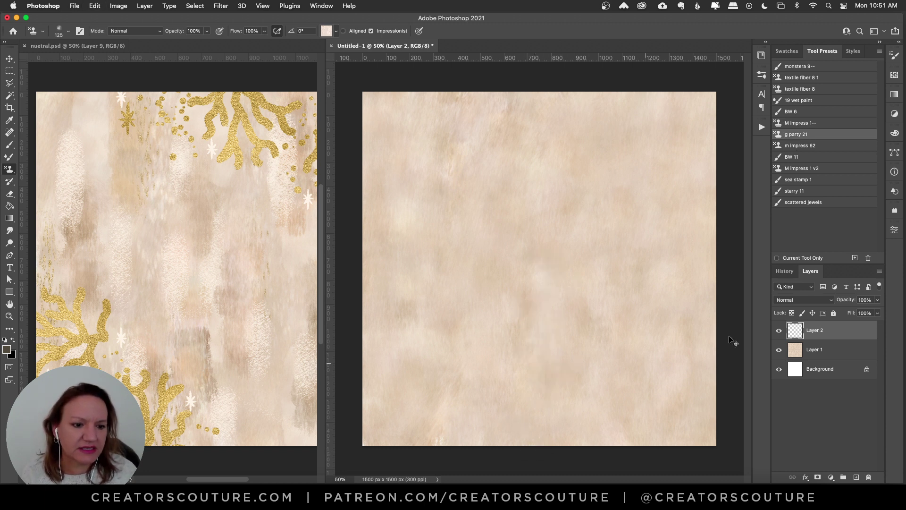
- Apply the gold 1a layer style from the Gold + Glittery group to Layer 2
click(788, 52)
click(822, 51)
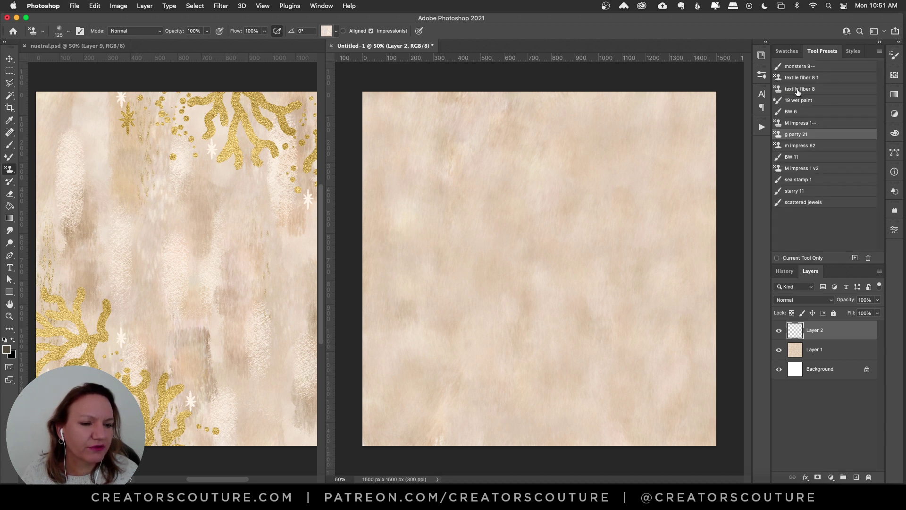
click(854, 51)
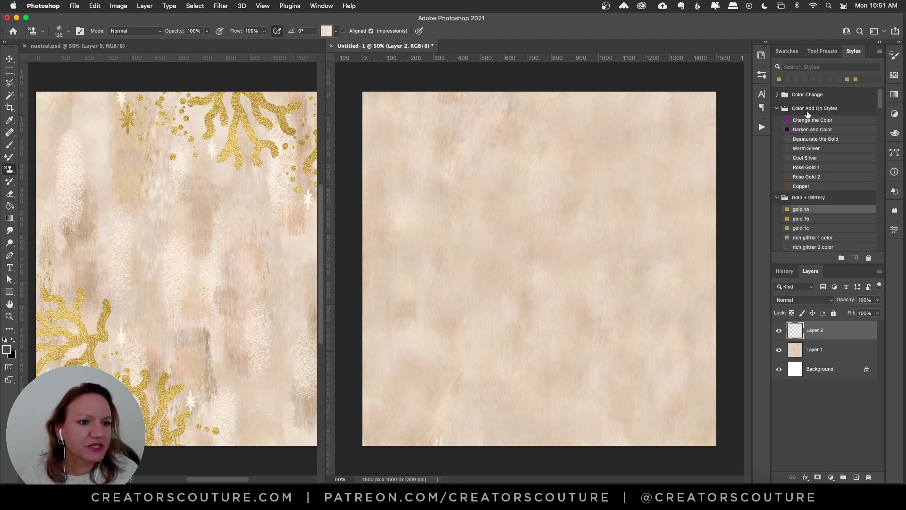
click(788, 214)
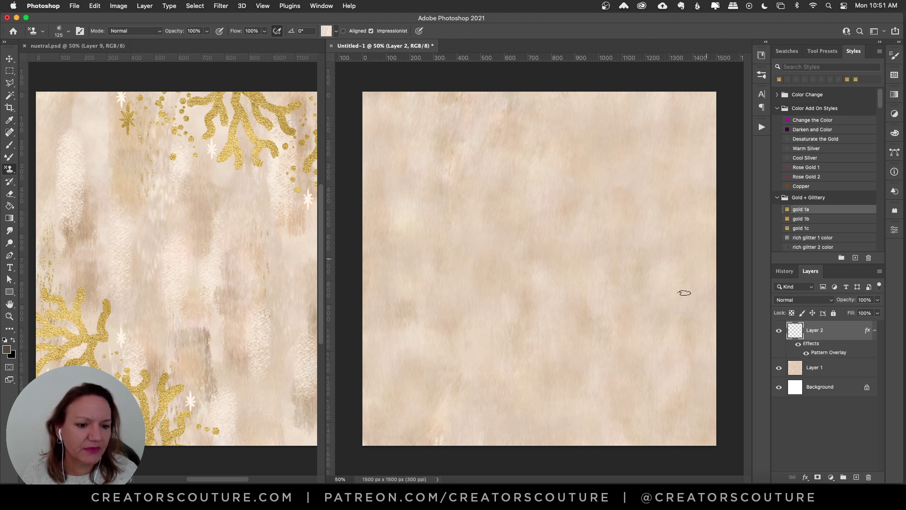
- Paint scattered vertical gold speckle strokes across the canvas on Layer 2 with the g party 21 preset
drag(664, 318, 657, 468)
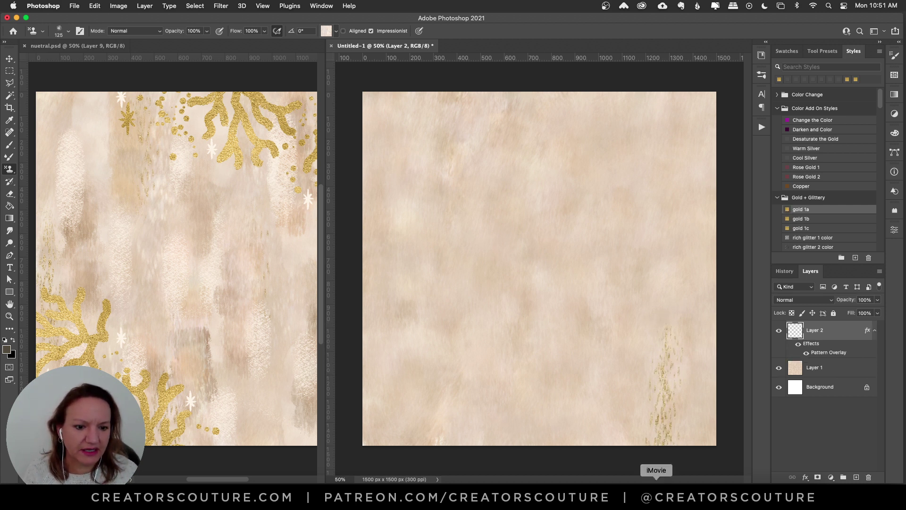
drag(619, 205, 618, 298)
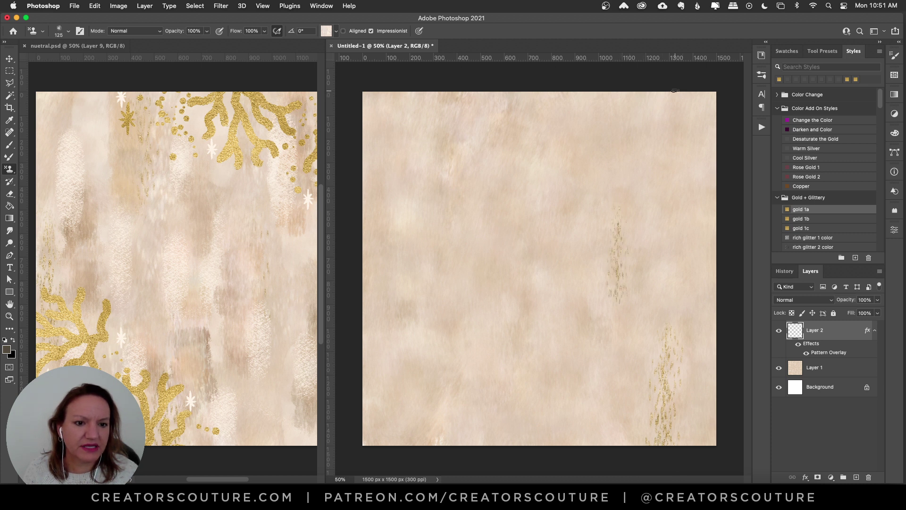
drag(675, 89, 670, 201)
drag(545, 91, 547, 203)
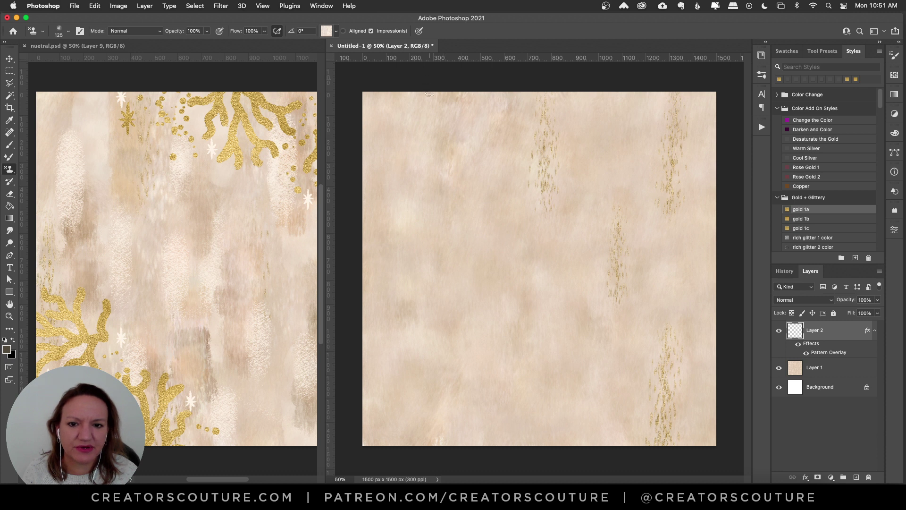
drag(430, 94, 424, 189)
drag(396, 275, 387, 422)
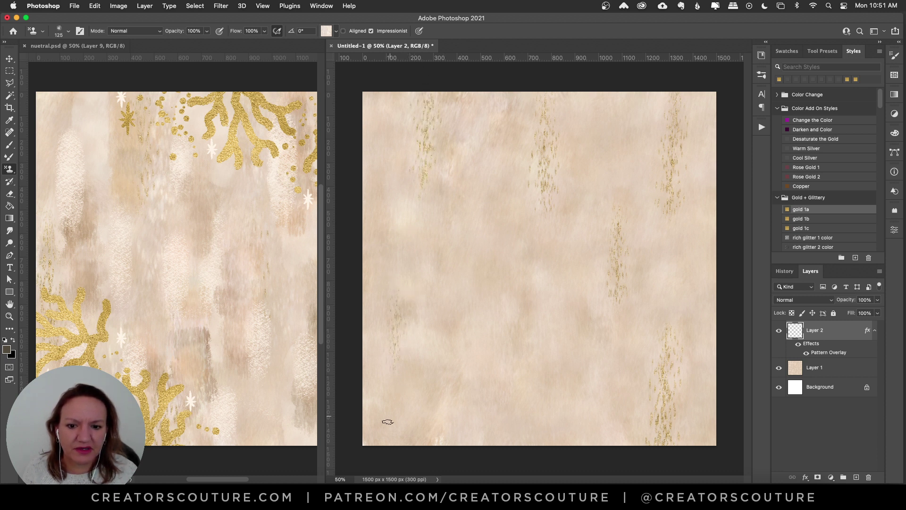
drag(474, 239, 472, 349)
drag(408, 395, 406, 439)
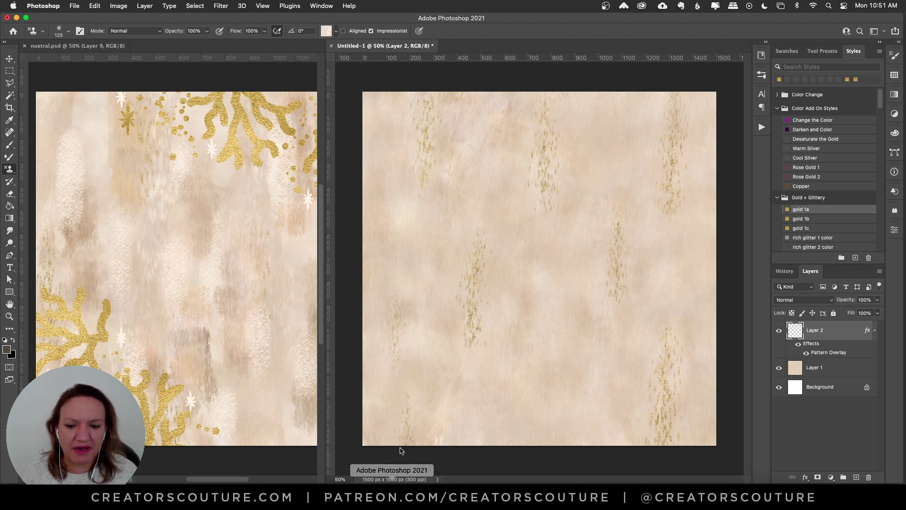
drag(372, 376, 364, 443)
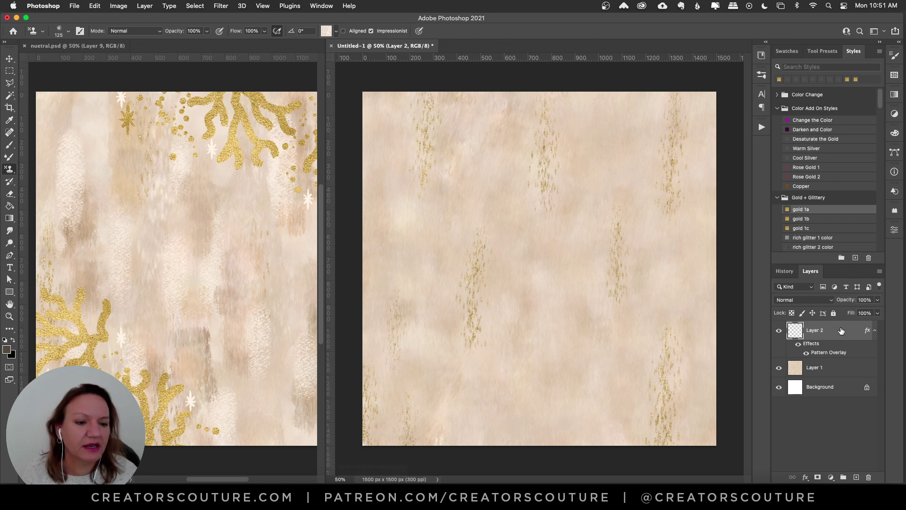
- Collapse Layer 2's effects list, add a new layer above it and bring the tool presets back into view
click(874, 331)
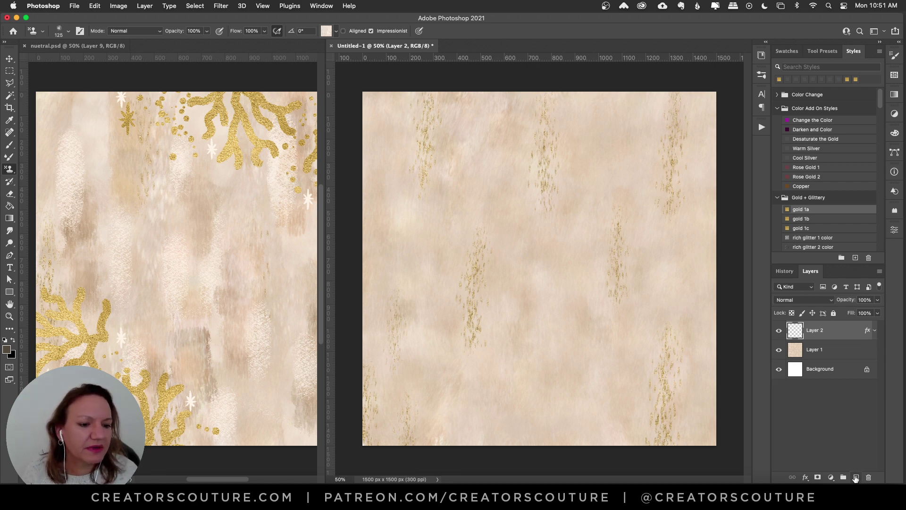
click(856, 478)
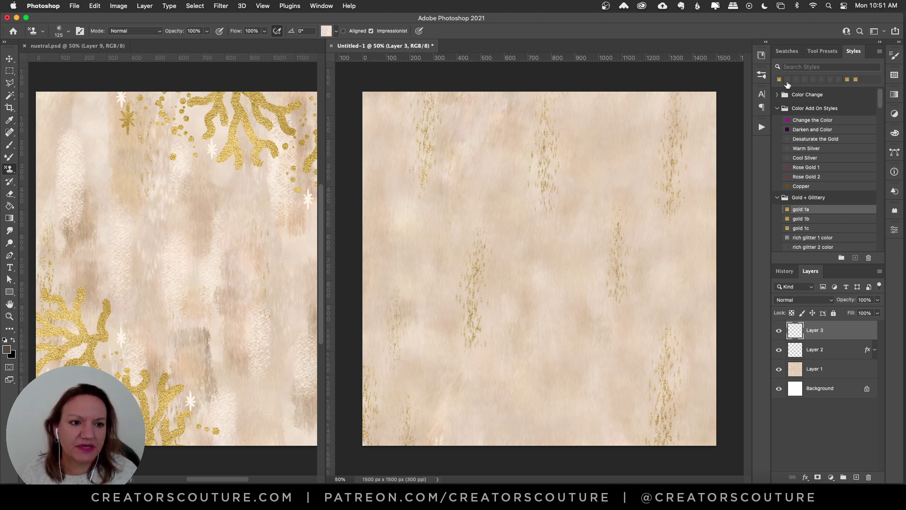
click(822, 51)
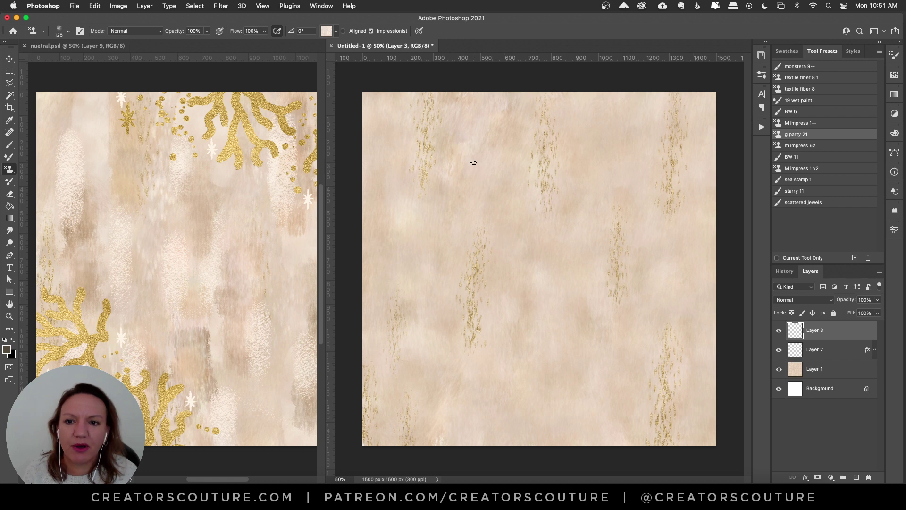
- Show the Pattern Stamp's nuetral christmas patterns by name, trying Small List and settling on Large List
click(327, 31)
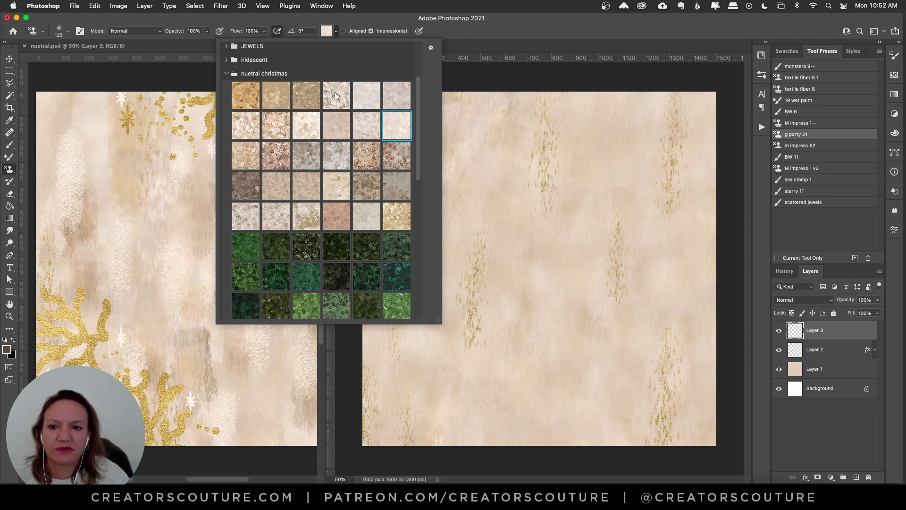
click(431, 48)
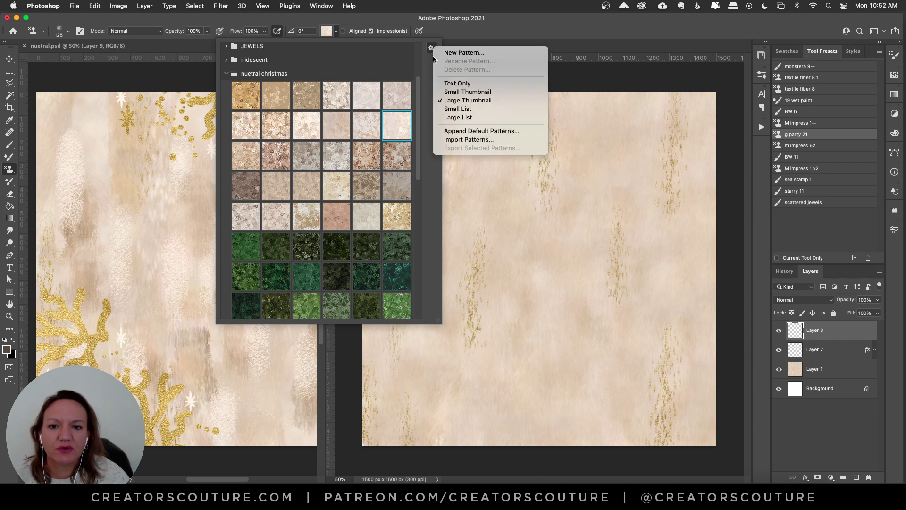
click(446, 109)
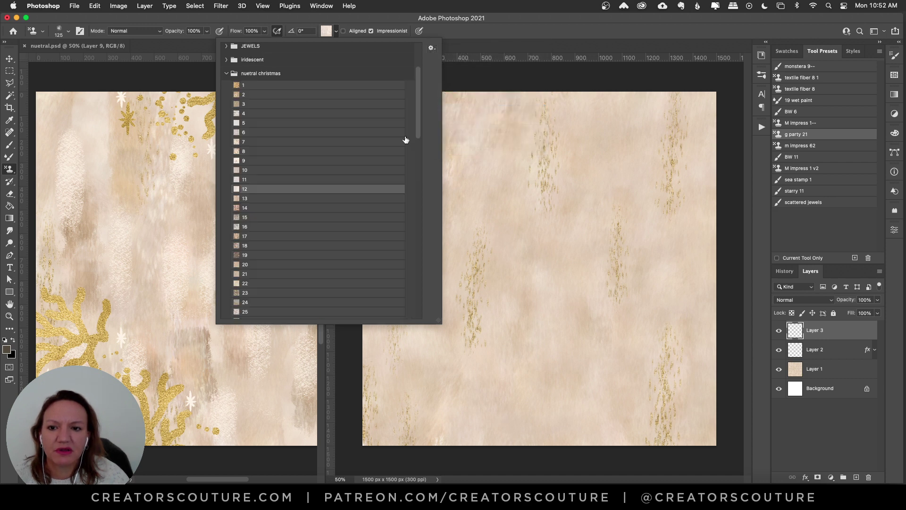
click(431, 48)
click(446, 117)
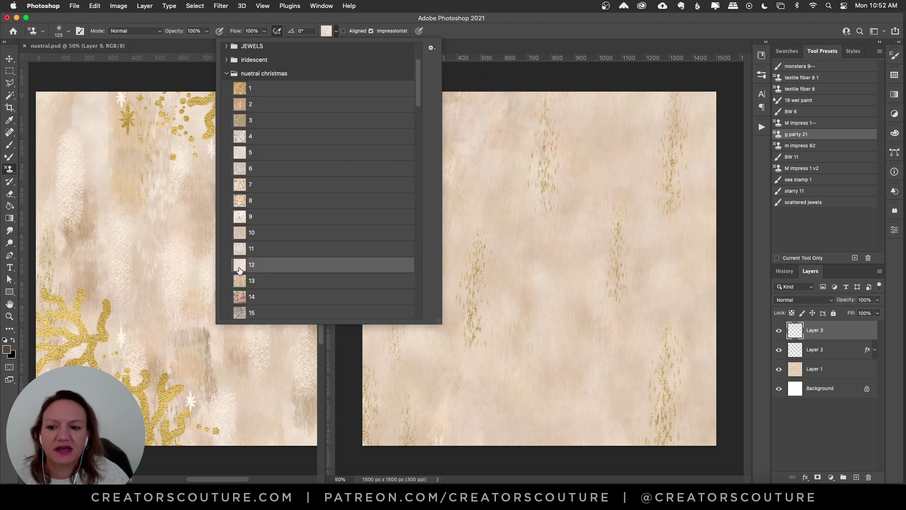
- Paint pale vertical speckle strokes across the canvas on Layer 3 with the g party 21 preset and nuetral christmas pattern 12
click(325, 32)
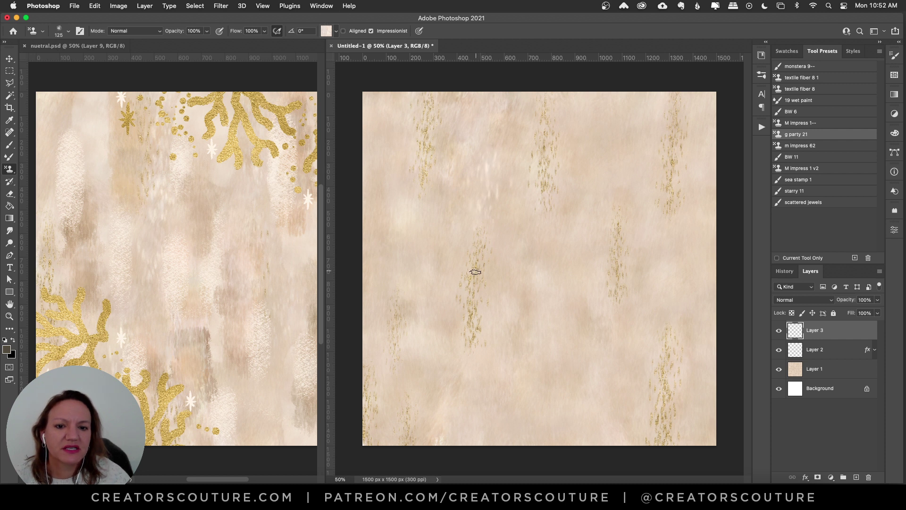
key(super+z)
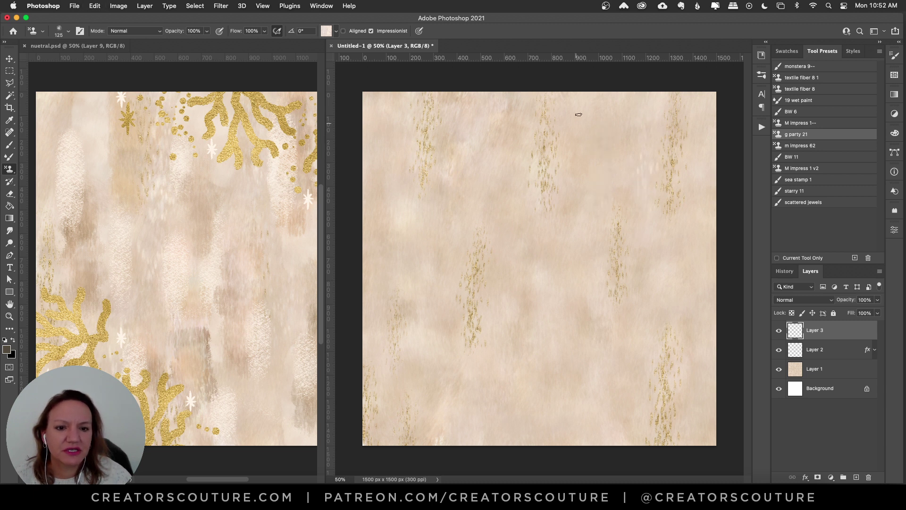
mouse_move(579, 115)
mouse_down()
mouse_move(566, 285)
mouse_move(485, 186)
mouse_move(486, 326)
mouse_up()
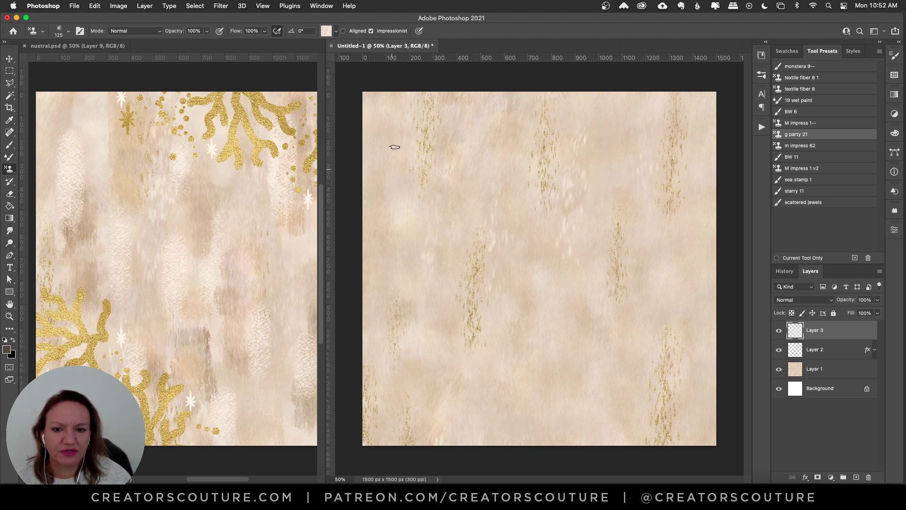
mouse_move(395, 147)
mouse_down()
mouse_move(397, 191)
mouse_move(362, 335)
mouse_move(435, 403)
mouse_move(423, 344)
mouse_move(428, 430)
mouse_move(438, 426)
mouse_move(427, 304)
mouse_move(481, 433)
mouse_up()
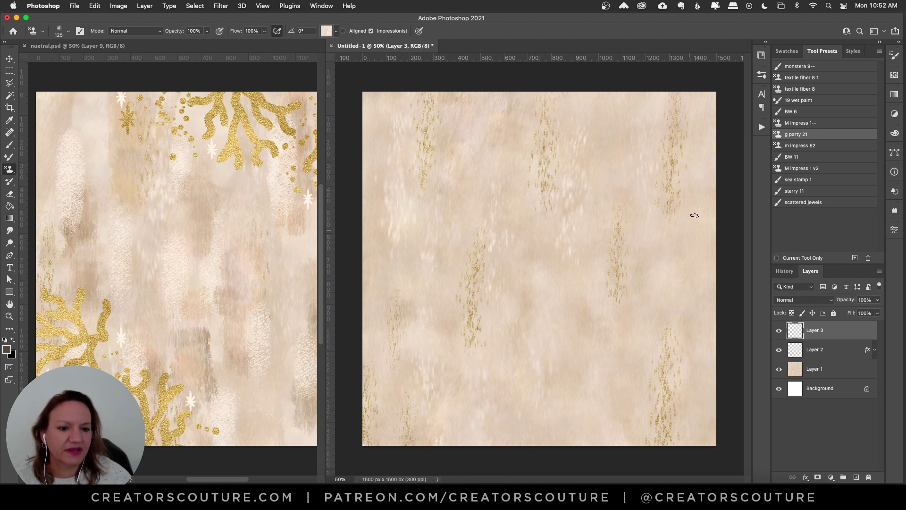
drag(693, 219, 685, 330)
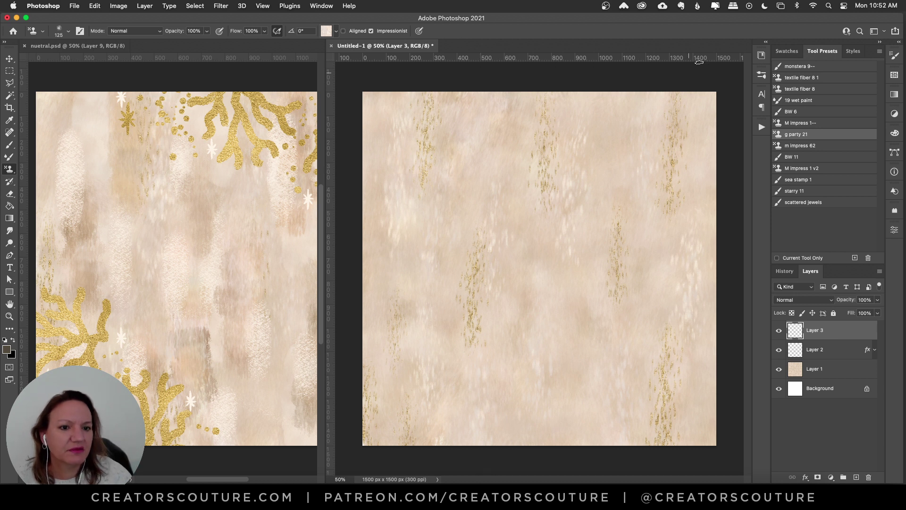
drag(697, 99, 676, 148)
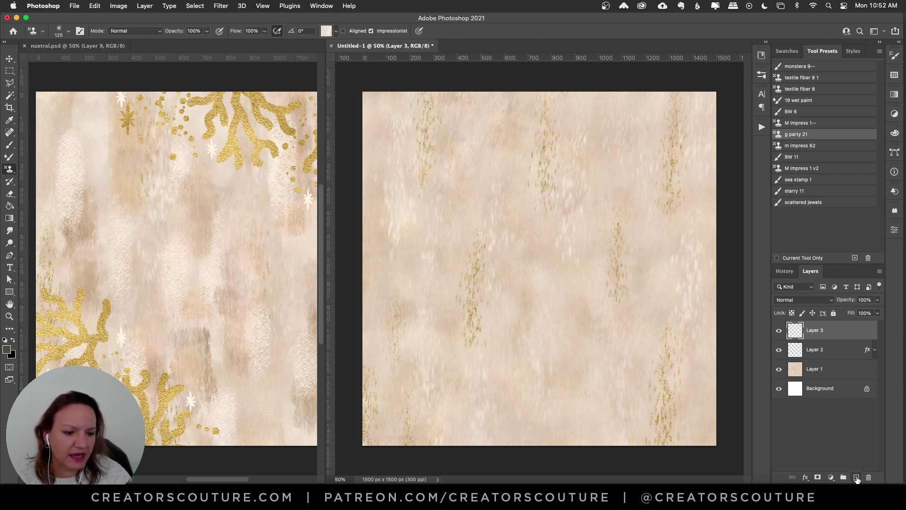
- Add a new layer above Layer 3 and load the m impress 62 preset with nuetral christmas pattern 9
click(856, 478)
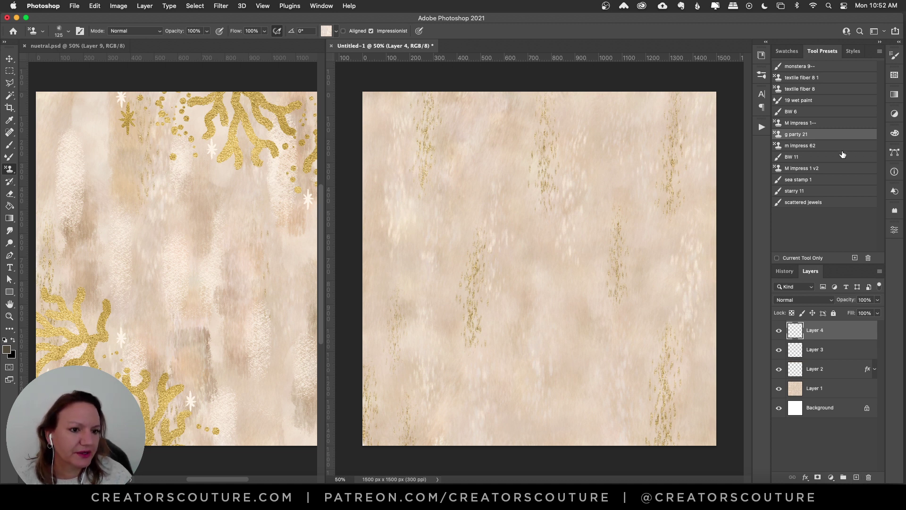
click(811, 147)
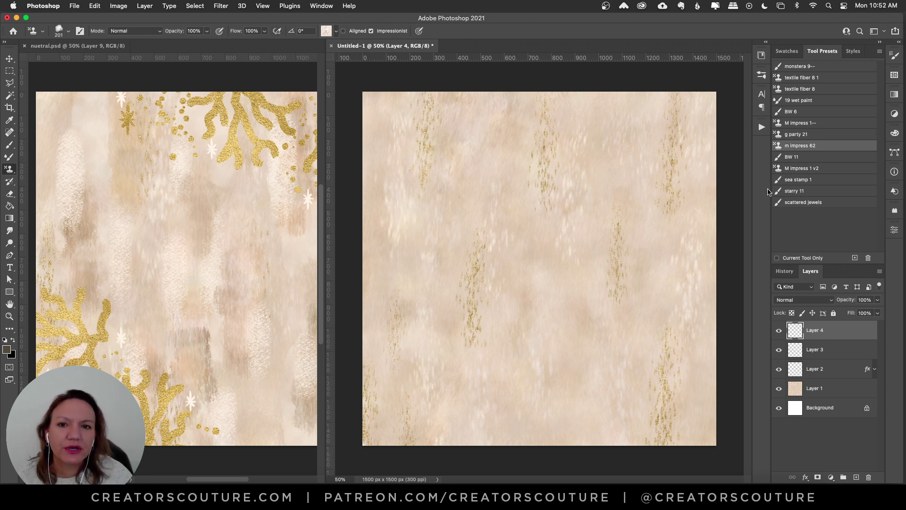
click(329, 32)
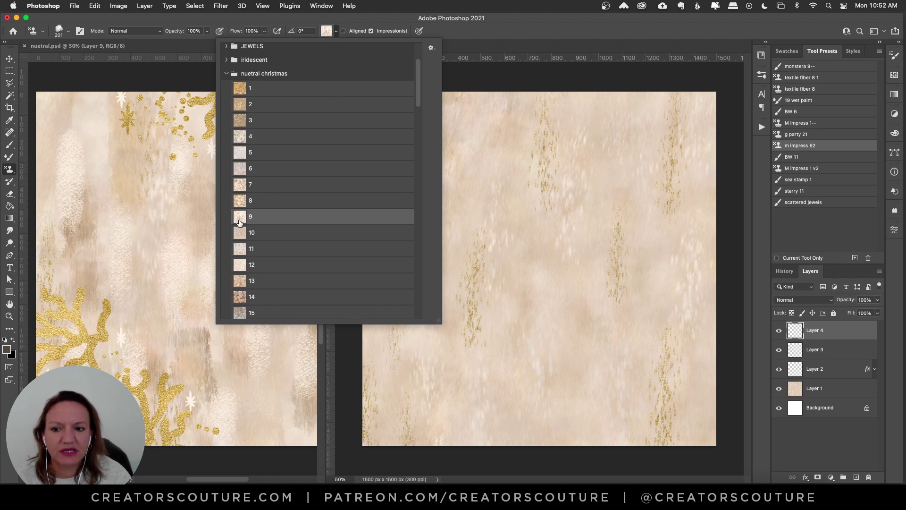
click(327, 34)
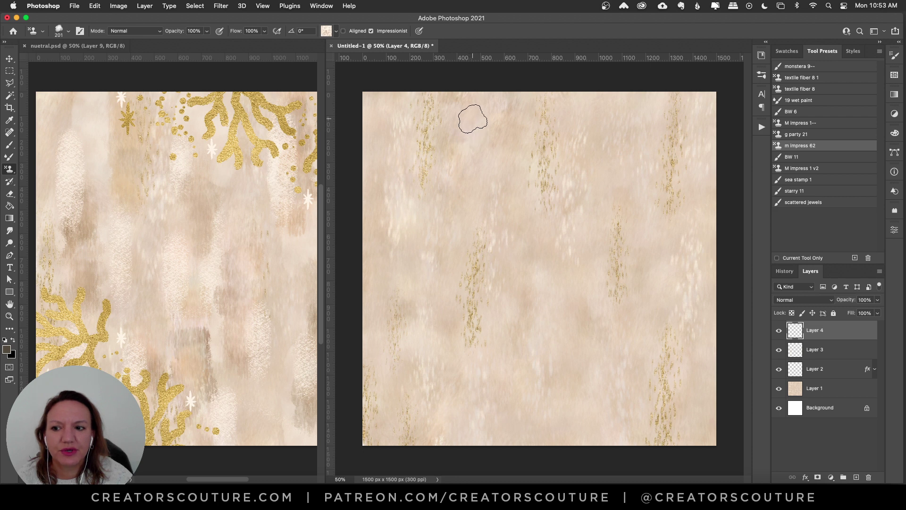
- Paint soft, cloudy cream patches scattered across the canvas on Layer 4 with the m impress 62 preset
mouse_move(472, 118)
mouse_down()
mouse_move(451, 139)
mouse_move(464, 110)
mouse_move(442, 170)
mouse_move(463, 102)
mouse_move(464, 196)
mouse_move(461, 157)
mouse_move(438, 208)
mouse_up()
key(cmd+z)
mouse_move(374, 236)
mouse_down()
mouse_move(374, 263)
mouse_move(384, 223)
mouse_move(403, 252)
mouse_move(411, 307)
mouse_up()
mouse_move(490, 338)
mouse_down()
mouse_move(499, 312)
mouse_move(496, 382)
mouse_move(504, 399)
mouse_up()
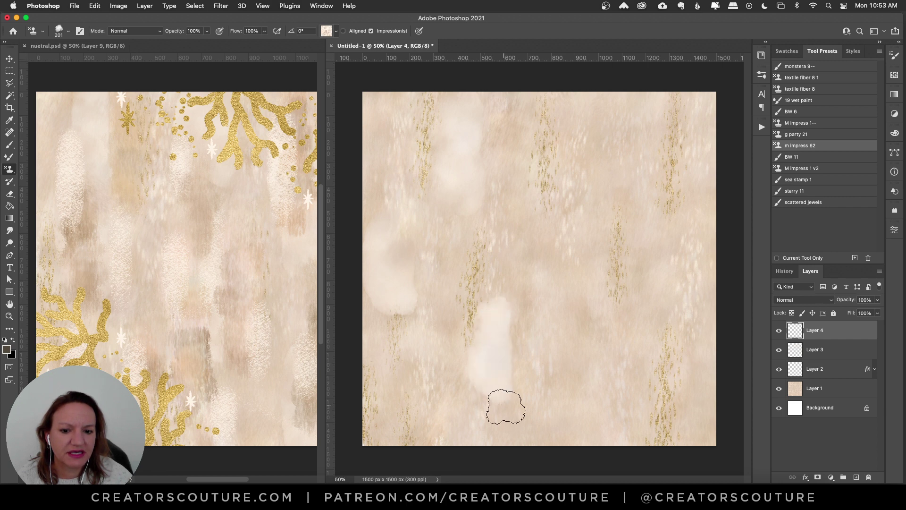
drag(413, 376, 428, 427)
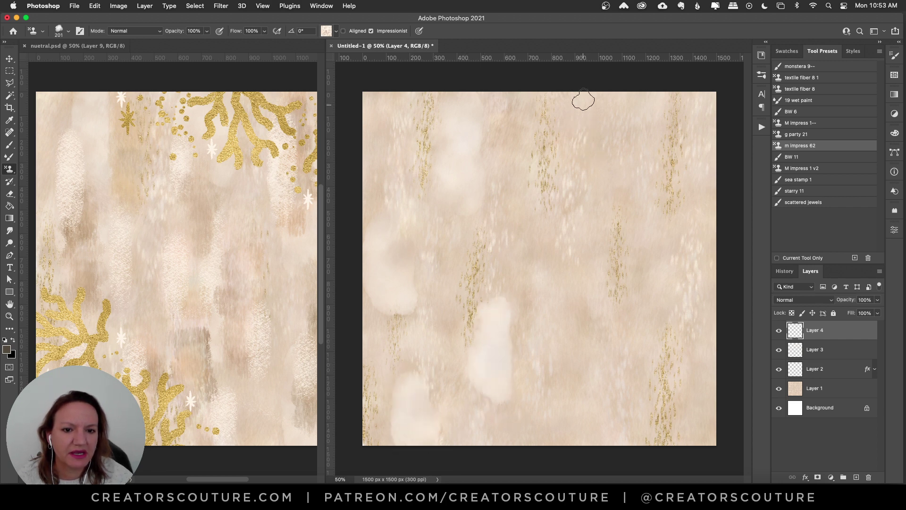
mouse_move(582, 97)
mouse_down()
mouse_move(583, 169)
mouse_move(576, 129)
mouse_move(592, 123)
mouse_move(597, 169)
mouse_up()
mouse_move(531, 215)
mouse_down()
mouse_move(577, 261)
mouse_move(571, 308)
mouse_up()
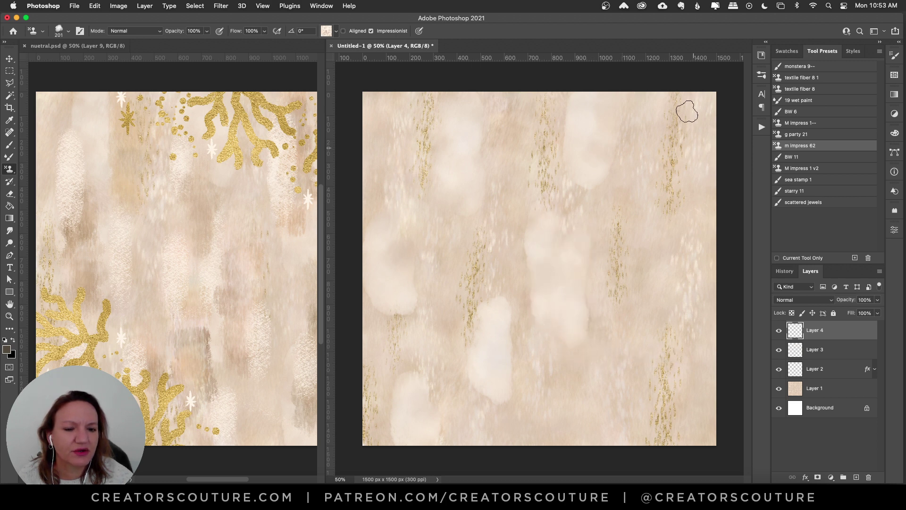
mouse_move(688, 112)
mouse_down()
mouse_move(697, 151)
mouse_move(648, 234)
mouse_move(676, 239)
mouse_move(682, 284)
mouse_move(723, 297)
mouse_up()
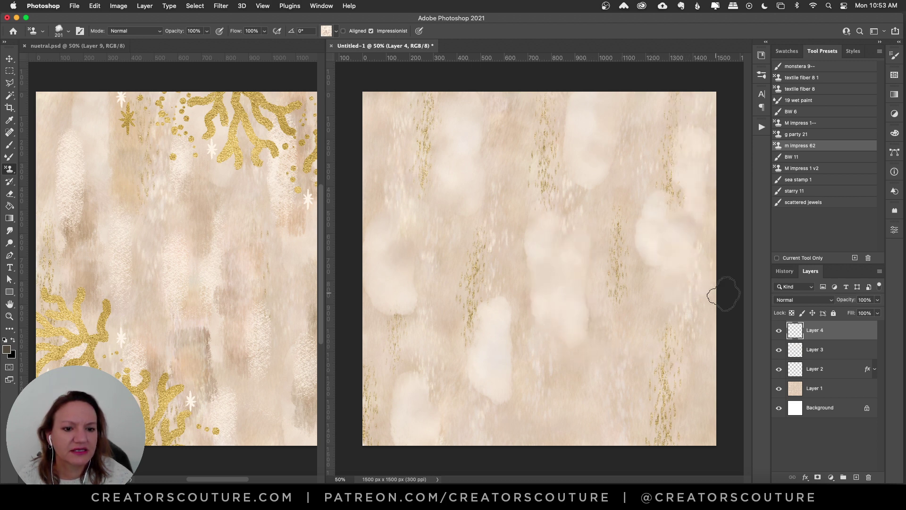
mouse_move(621, 415)
mouse_down()
mouse_move(690, 393)
mouse_move(732, 461)
mouse_up()
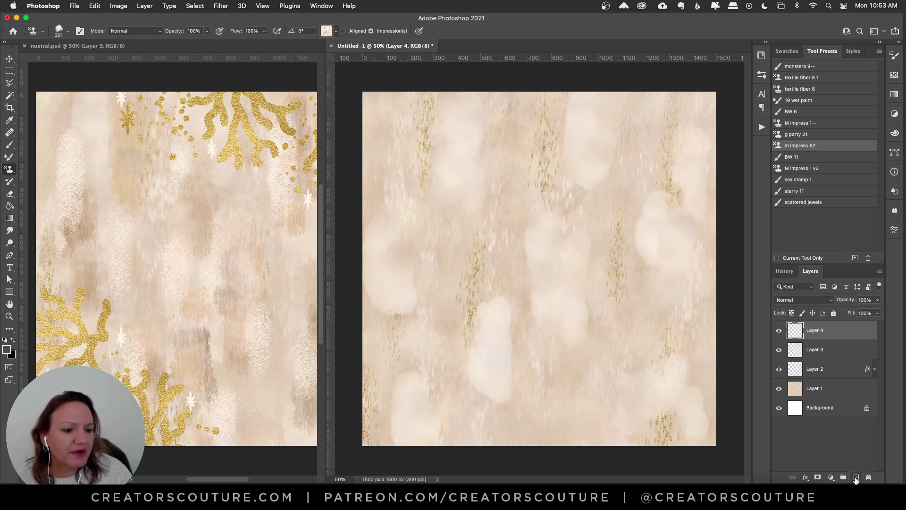
- Add a new layer above Layer 4 and paint scattered vertical strokes of textured cream on it with the BW 11 brush preset
click(856, 478)
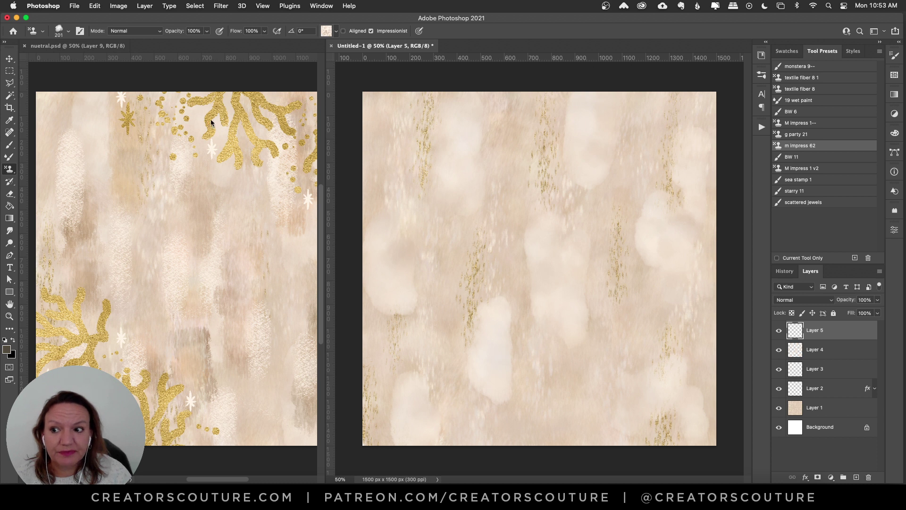
click(798, 157)
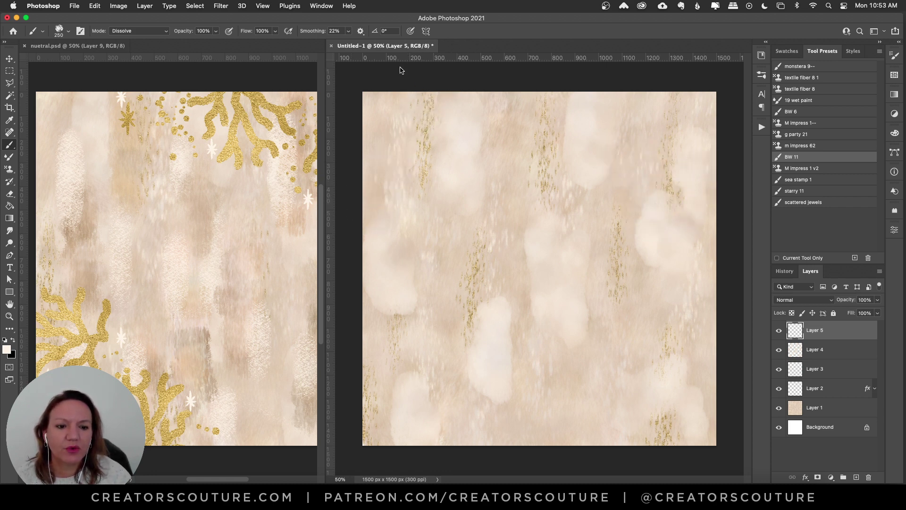
drag(394, 142, 390, 184)
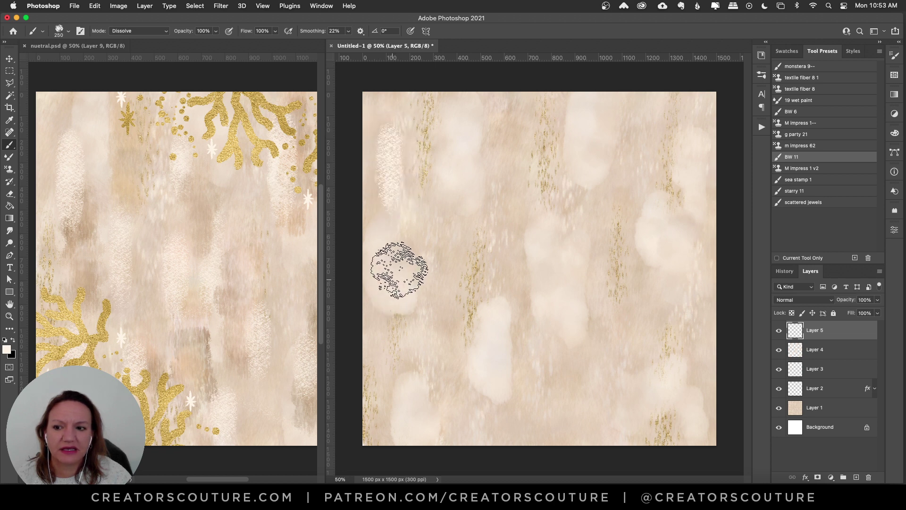
drag(478, 263, 459, 219)
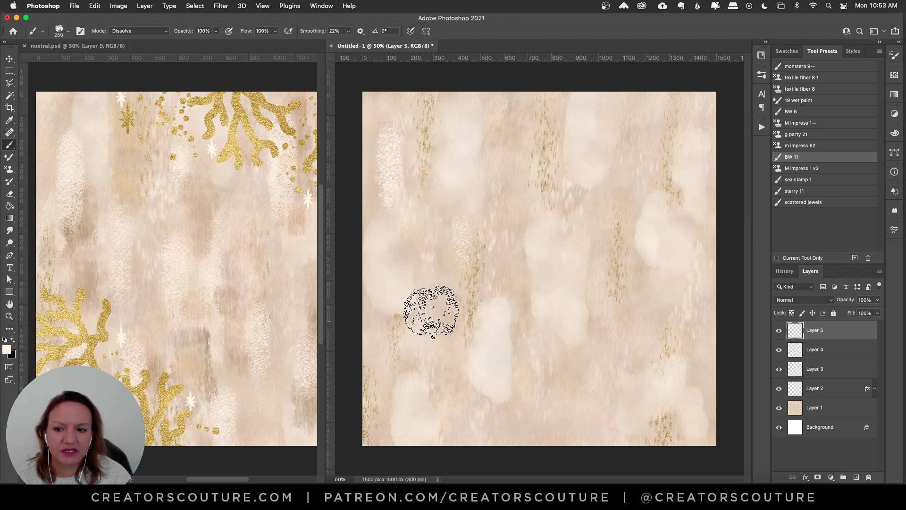
drag(480, 259, 453, 213)
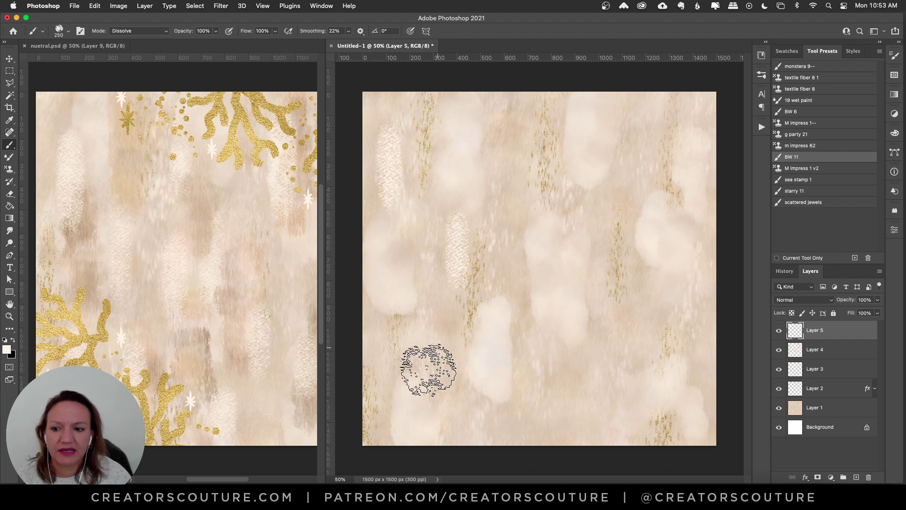
drag(401, 314, 401, 345)
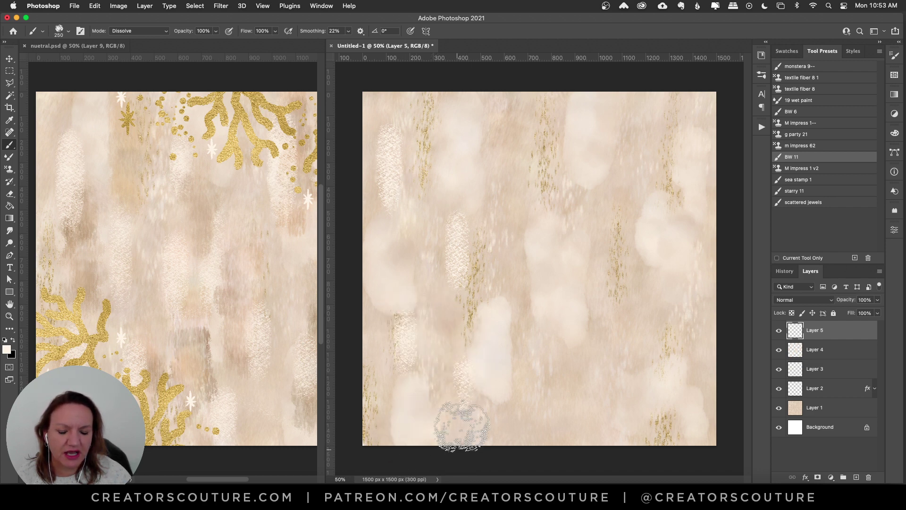
drag(512, 102, 511, 146)
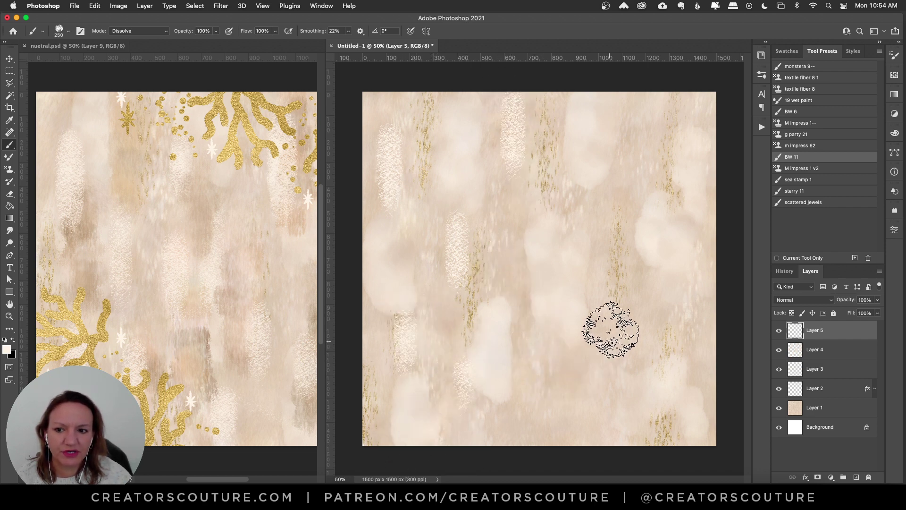
drag(609, 349, 611, 249)
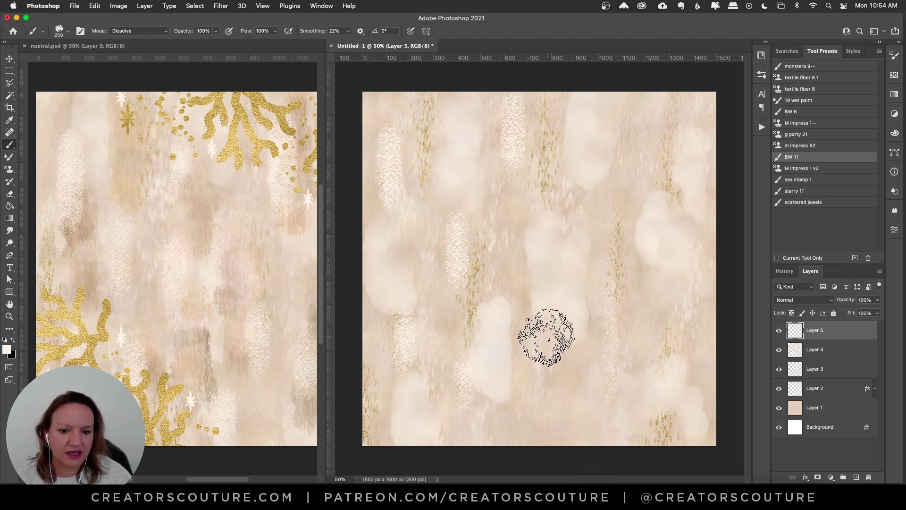
drag(657, 98, 657, 156)
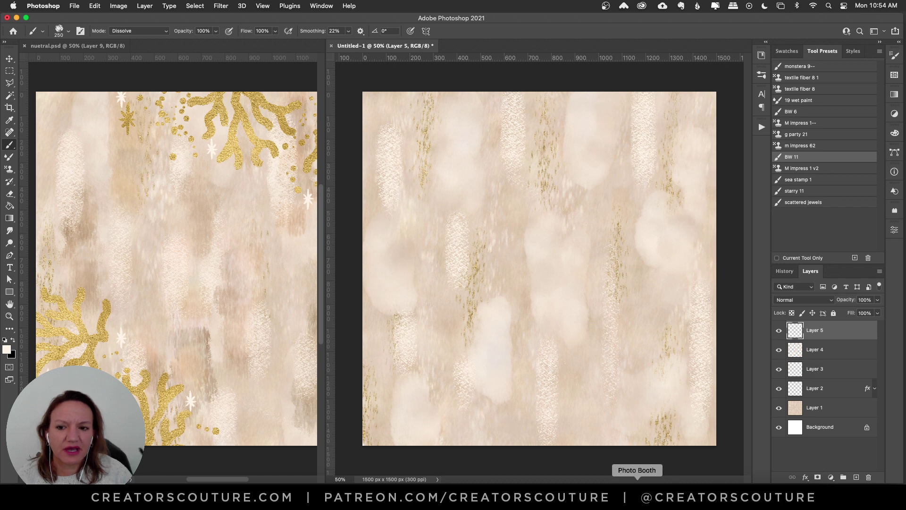
- Set Layer 5's opacity to 75% and add a new layer above it
click(878, 301)
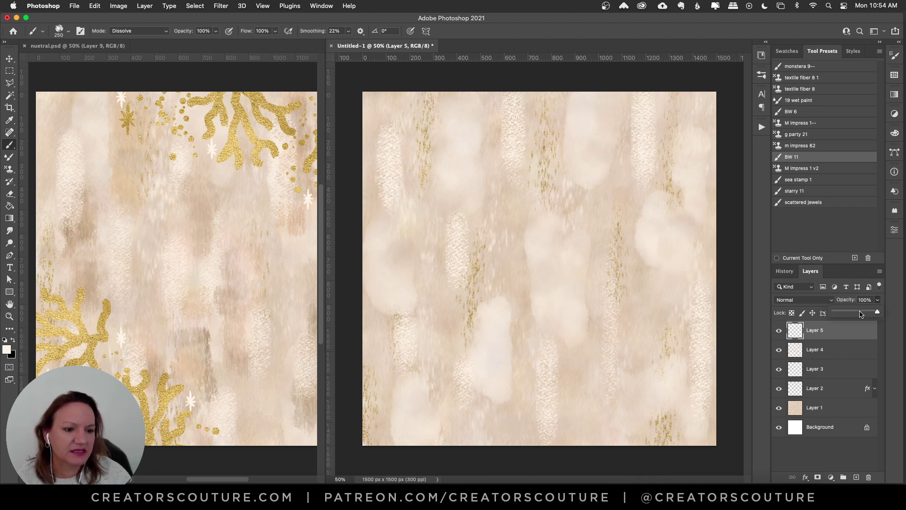
drag(863, 316, 867, 324)
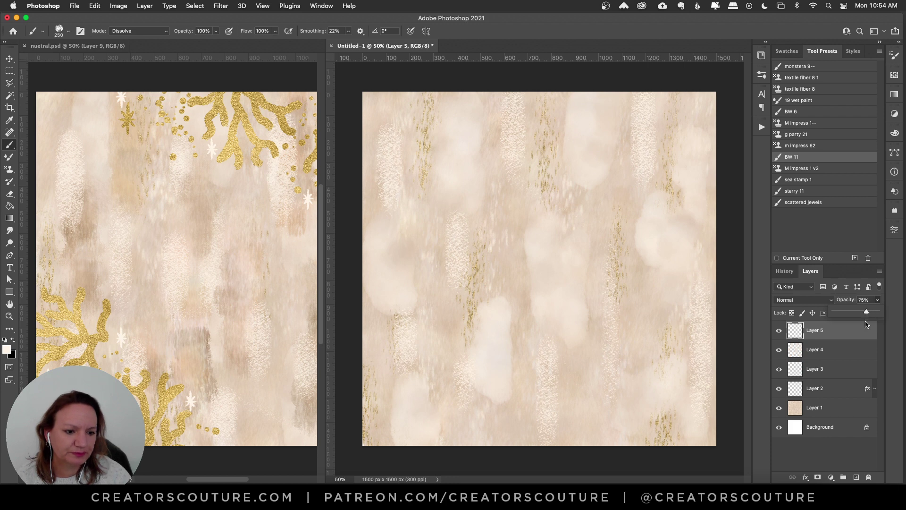
click(857, 477)
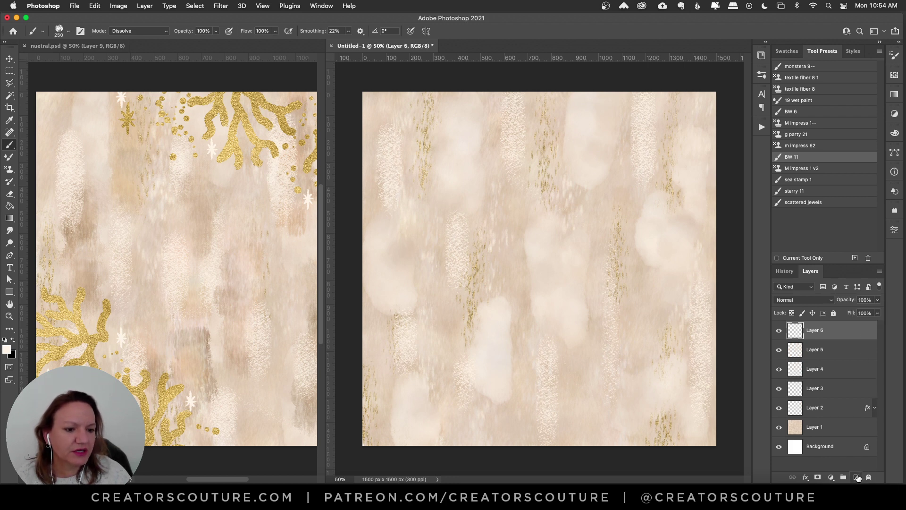
- Load the M impress 1 v2 preset with nuetral christmas pattern 8
click(800, 169)
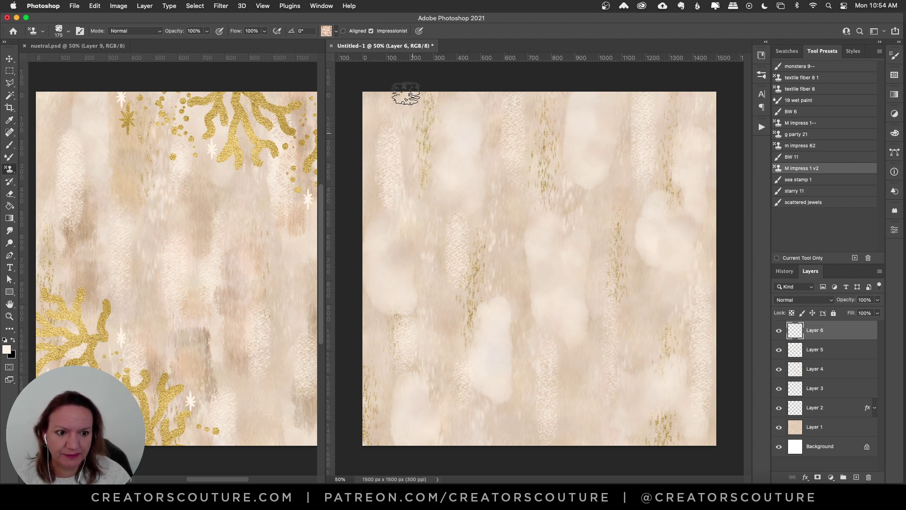
click(327, 31)
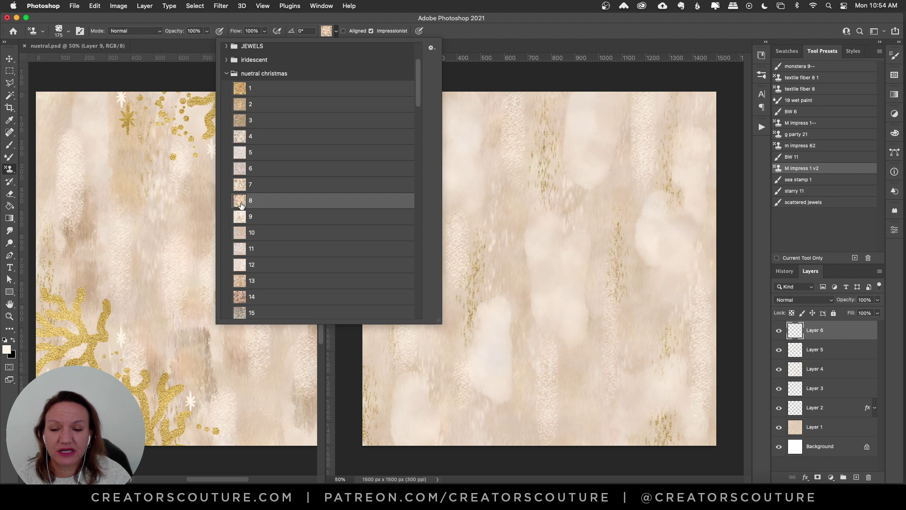
click(343, 21)
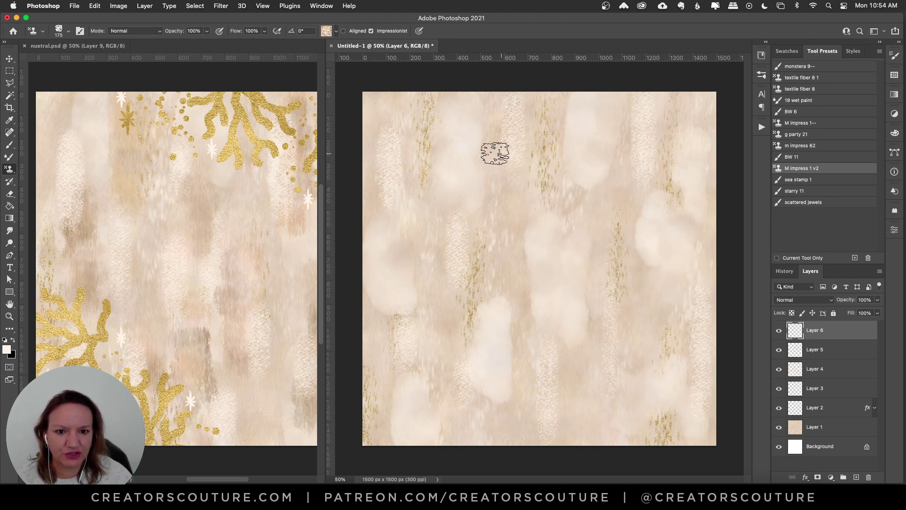
- Paint scattered short vertical patches of peach and taupe on Layer 6 with M impress 1 v2, undoing and repainting strokes with unsuitable colours
drag(491, 152, 481, 259)
key(super+z)
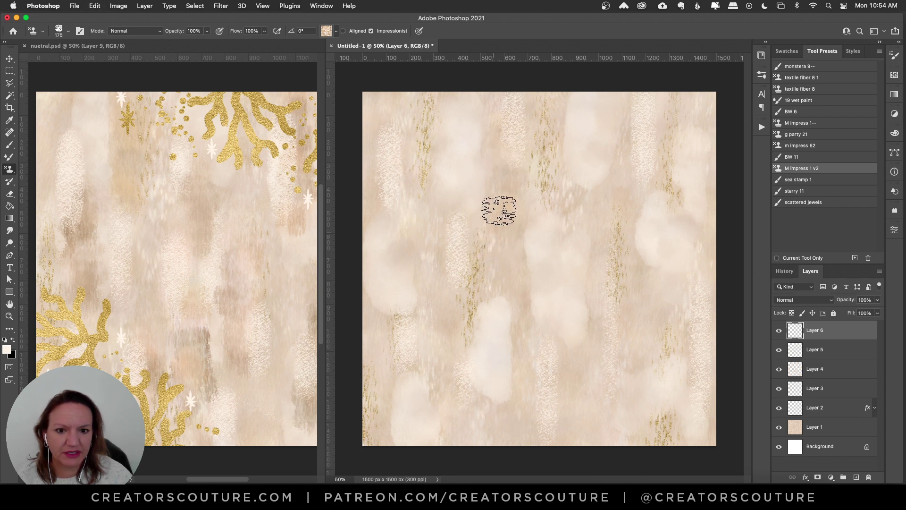
drag(634, 104, 619, 228)
key(super+z)
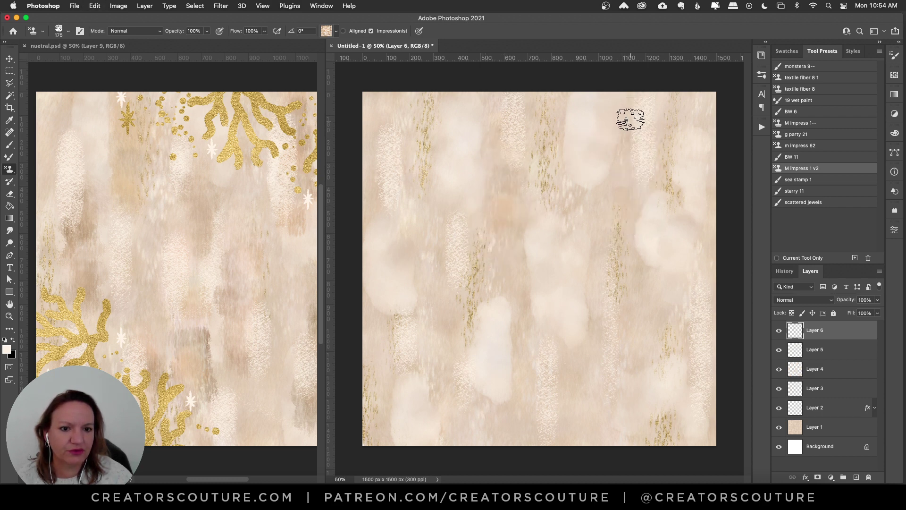
drag(629, 118, 619, 227)
drag(417, 204, 410, 295)
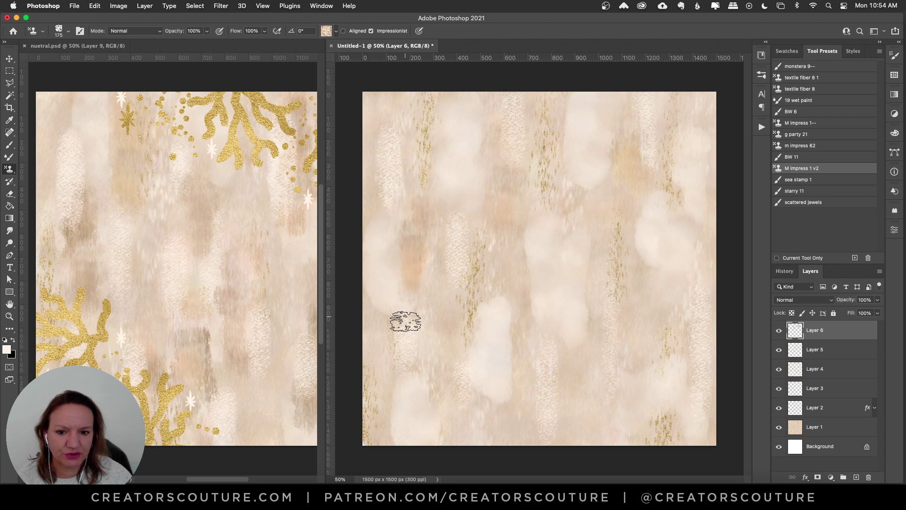
key(super+z)
drag(410, 228, 399, 333)
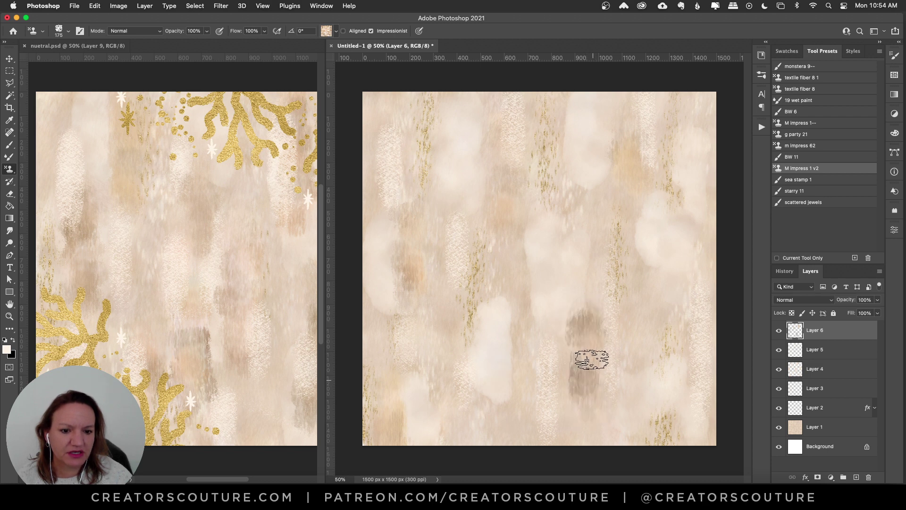
drag(587, 313, 576, 410)
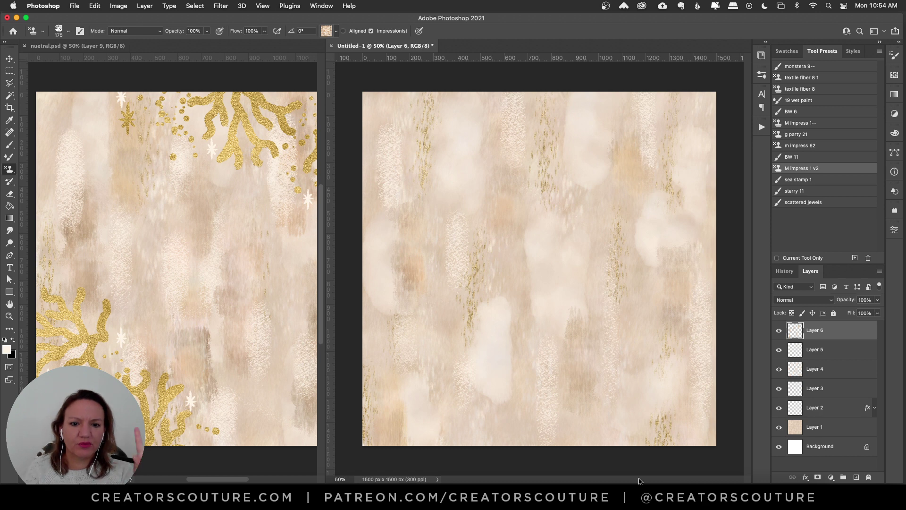
- Add a new layer above Layer 4 and paint scattered taupe and peach vertical patches on it with the M impress 1 v2 preset
click(825, 352)
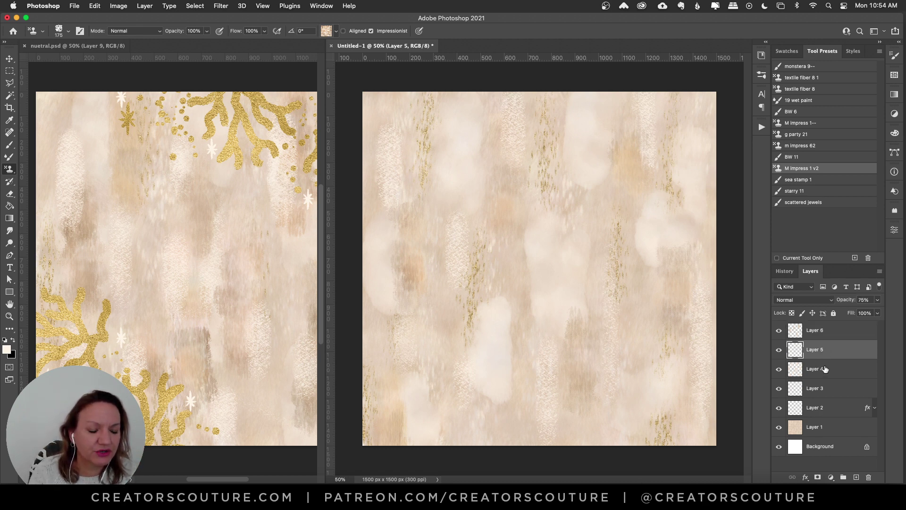
click(823, 370)
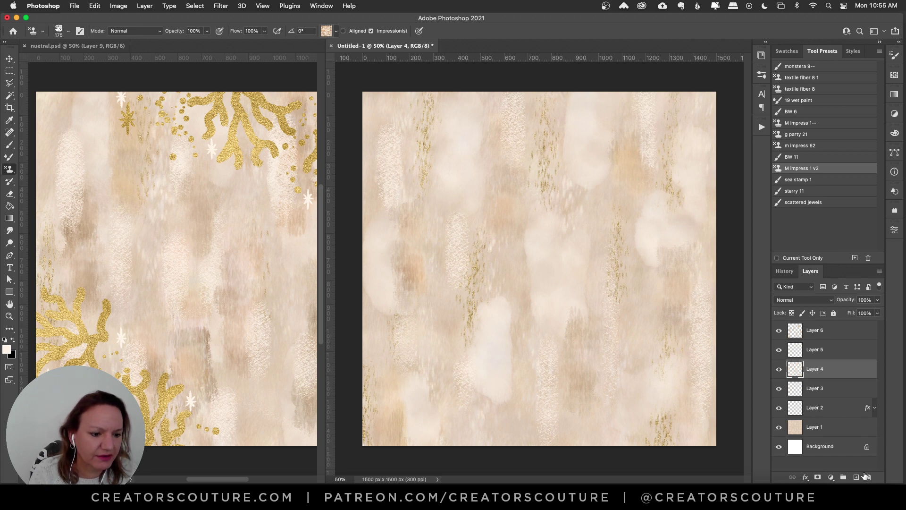
click(855, 478)
mouse_move(467, 235)
mouse_down()
mouse_move(469, 344)
mouse_move(474, 337)
mouse_move(463, 229)
mouse_move(449, 326)
mouse_up()
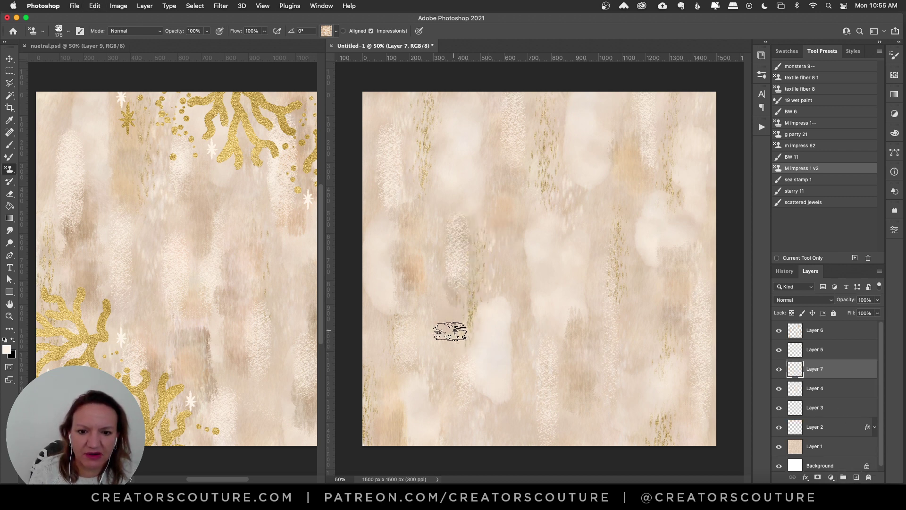
drag(469, 232, 465, 318)
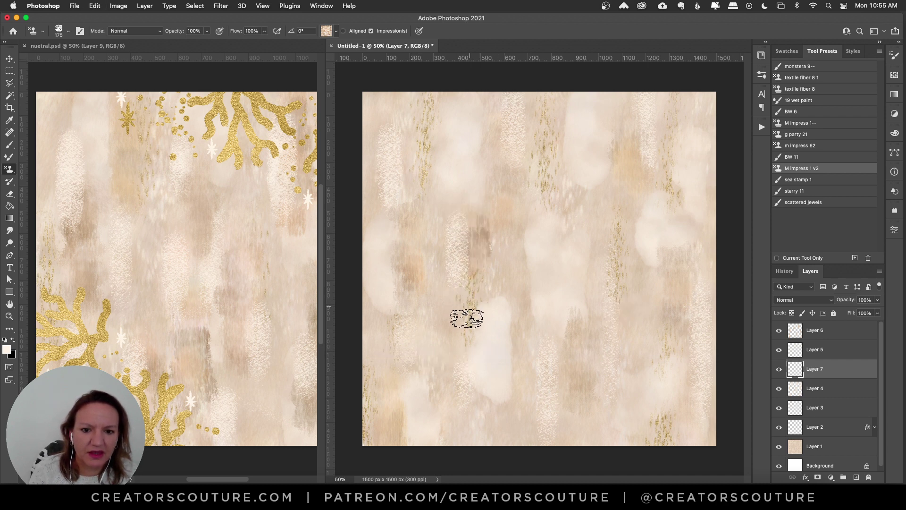
mouse_move(401, 326)
mouse_down()
mouse_move(382, 299)
mouse_move(390, 389)
mouse_move(378, 307)
mouse_move(406, 396)
mouse_up()
drag(693, 208, 687, 283)
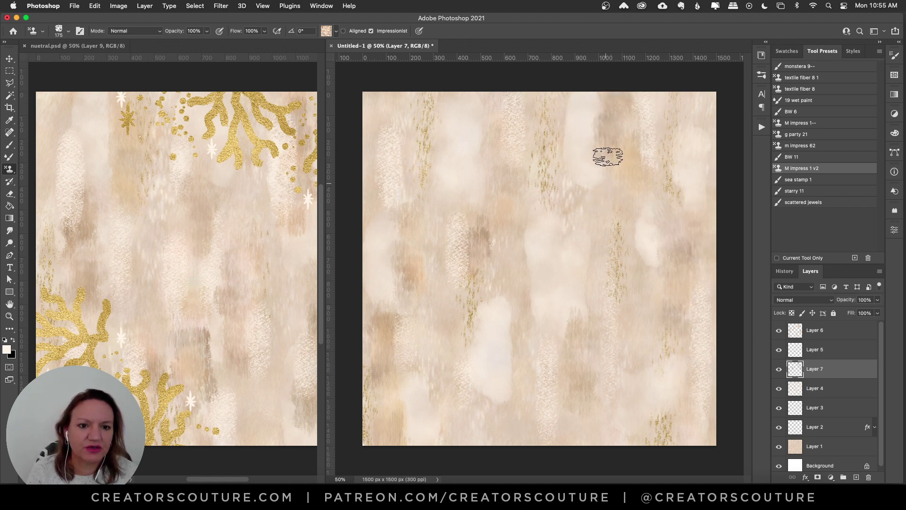
drag(605, 114, 586, 189)
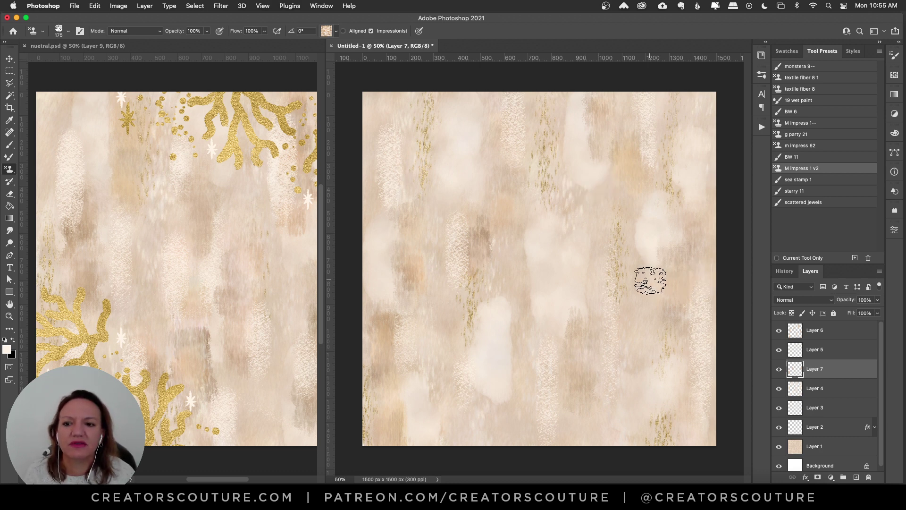
- Add a new layer above Layer 6 and paint faint scattered cream flecks on it with the g party 21 preset
click(830, 332)
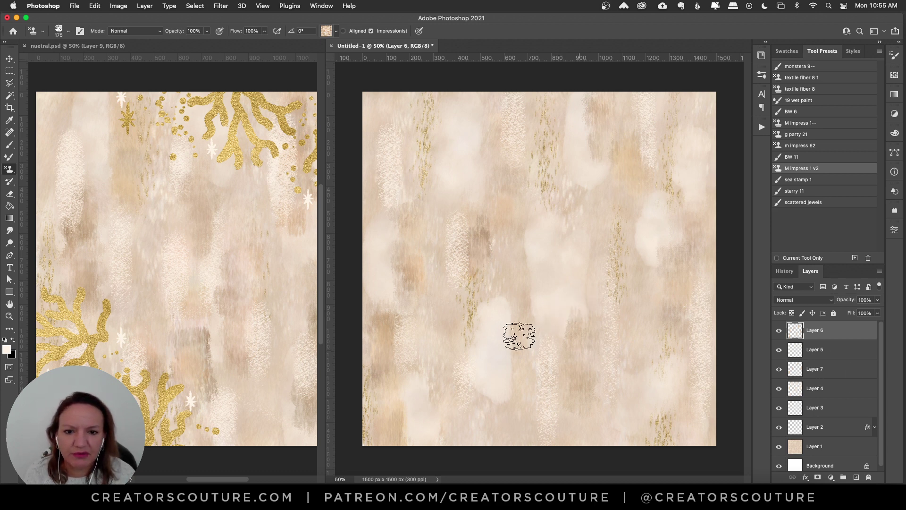
click(856, 478)
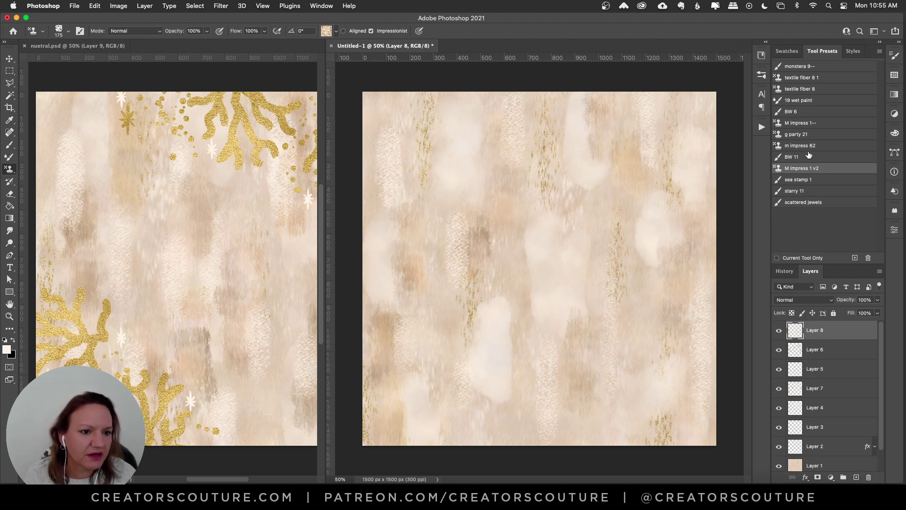
click(799, 135)
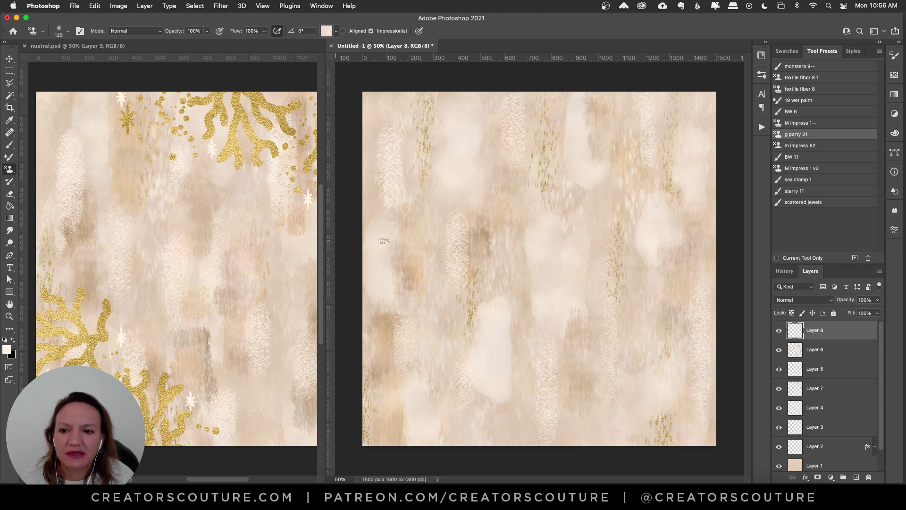
- Add a new layer above Layer 8 in the untitled document and apply the 24K 5a gold library style to it
click(856, 478)
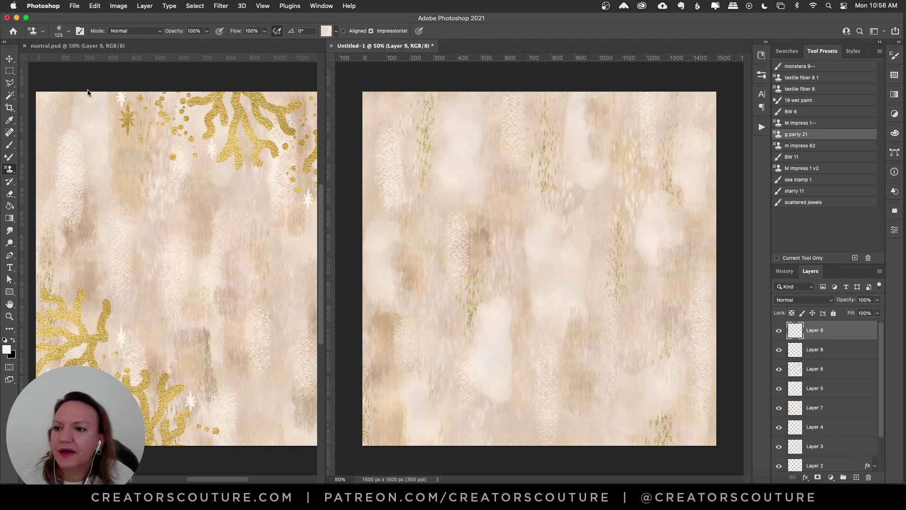
key(v)
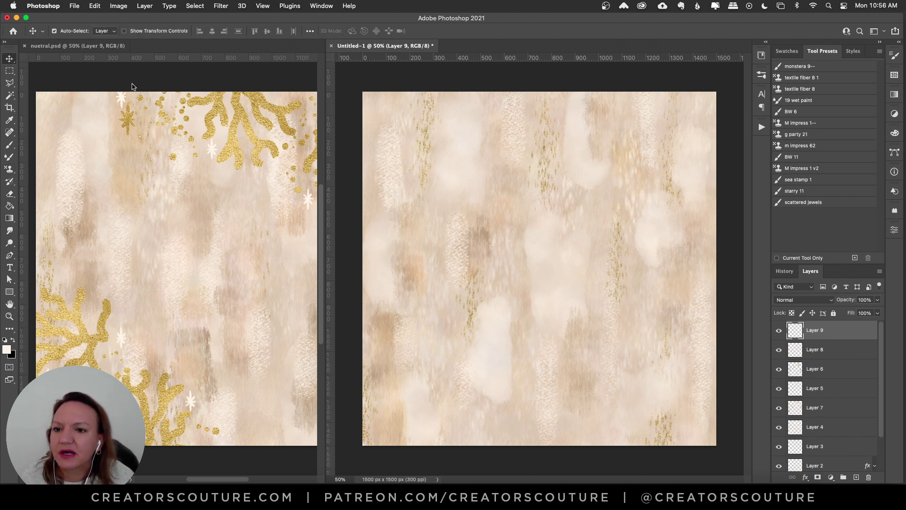
click(244, 118)
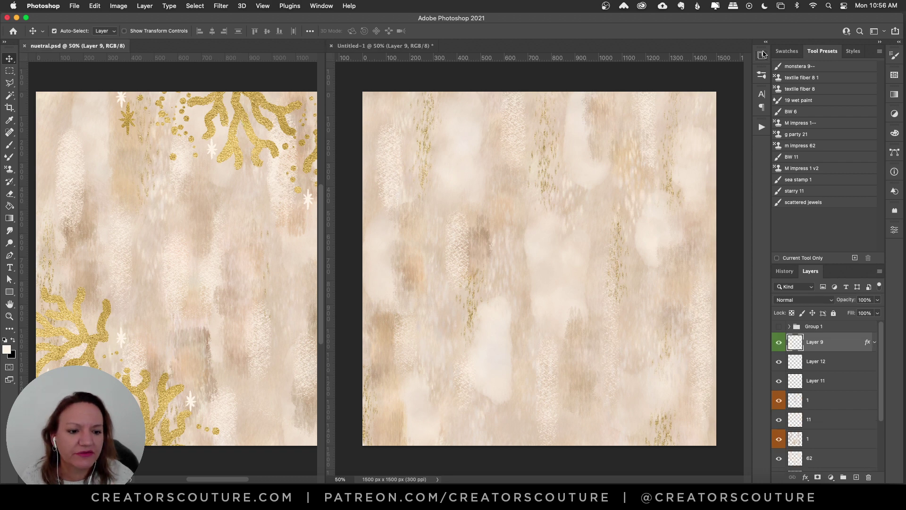
click(399, 46)
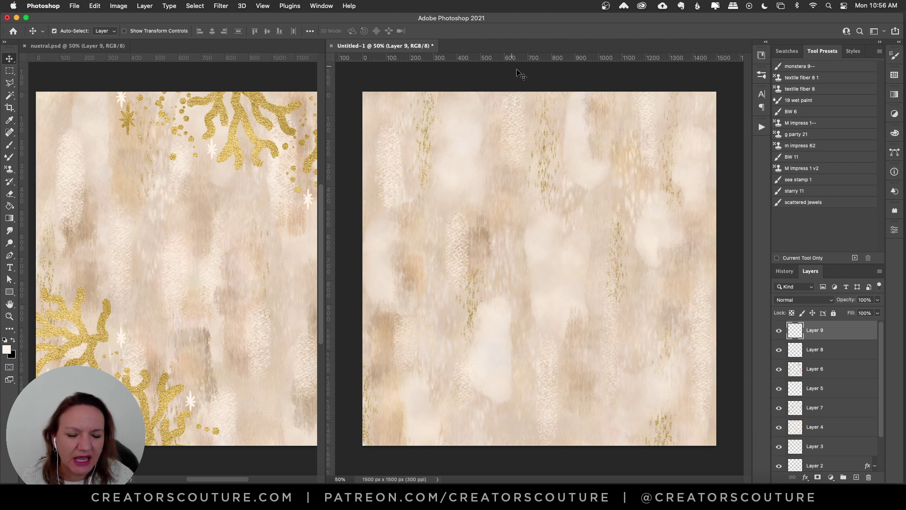
click(761, 76)
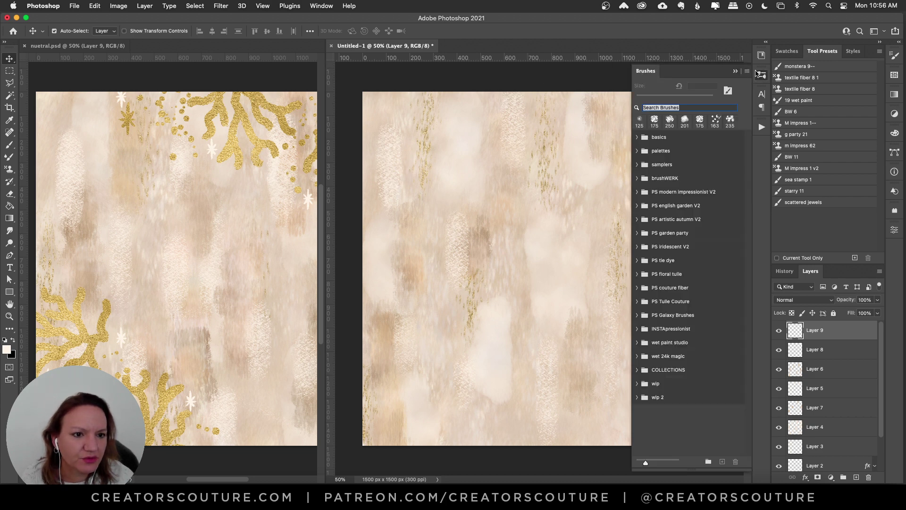
click(761, 55)
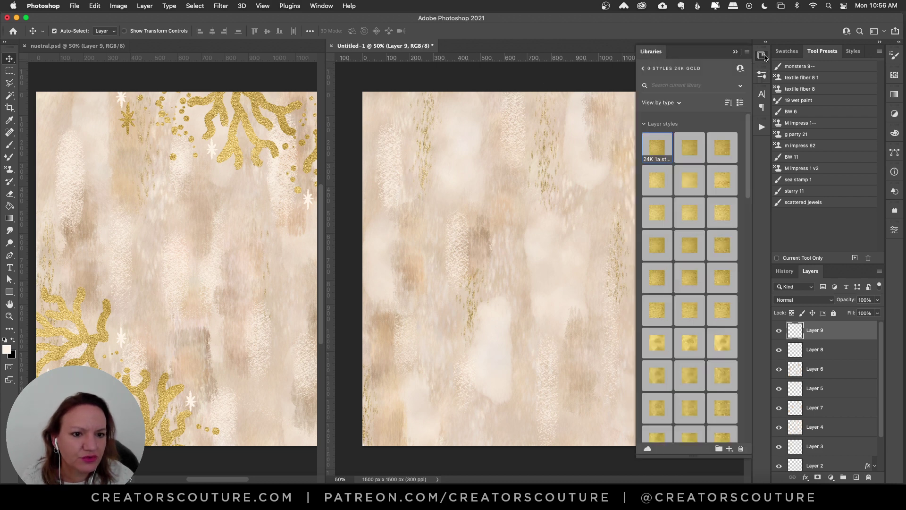
click(657, 281)
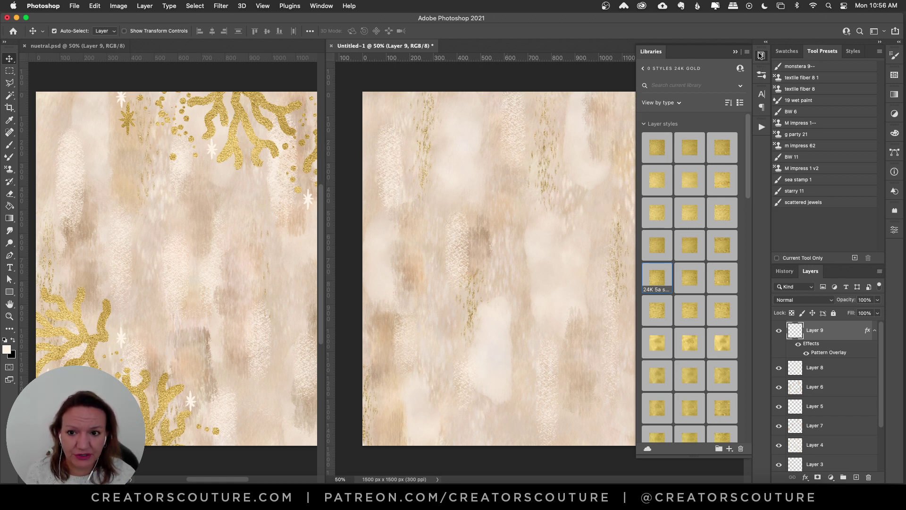
- Stamp four gold corals on Layer 9 with the sea stamp 1 preset, two around the upper-right corner and two around the lower-left corner
click(798, 180)
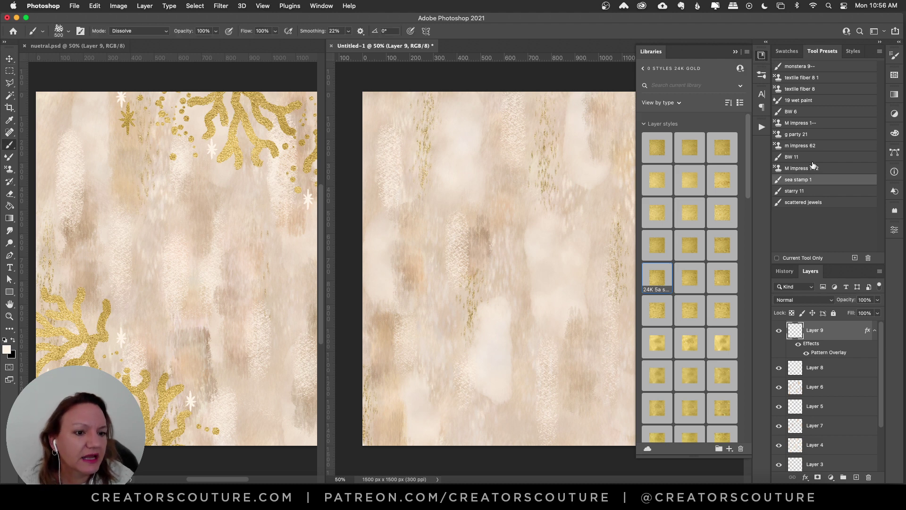
click(761, 55)
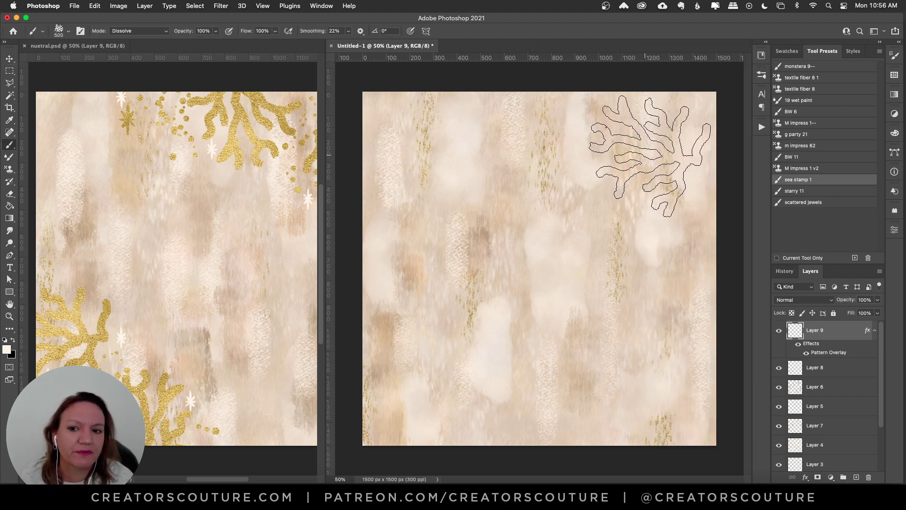
click(609, 123)
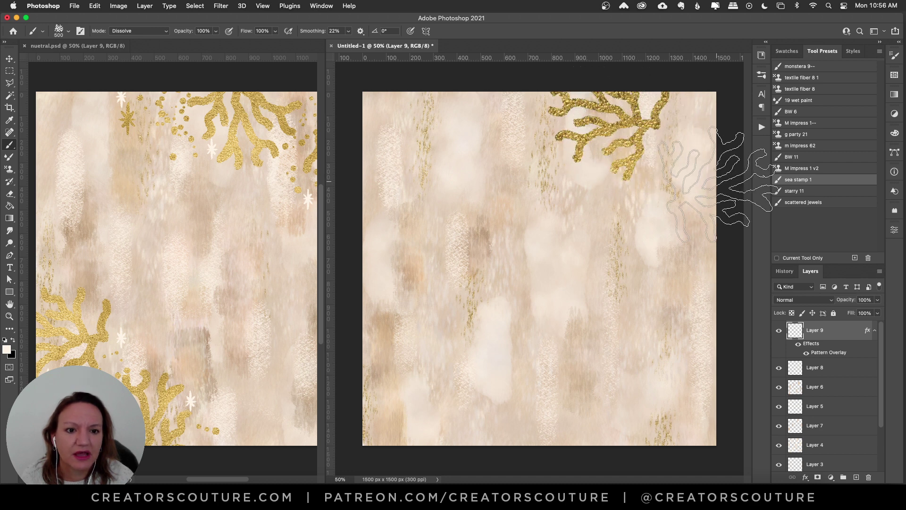
click(713, 179)
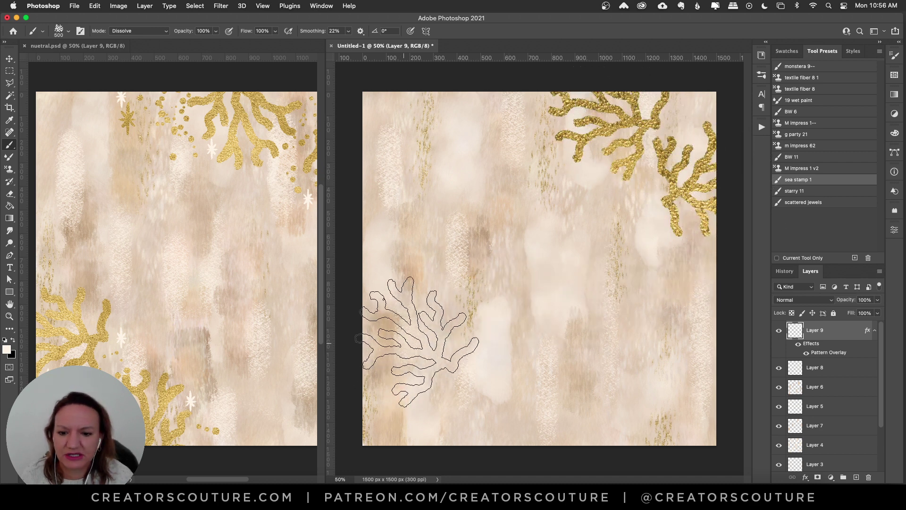
click(397, 347)
click(448, 431)
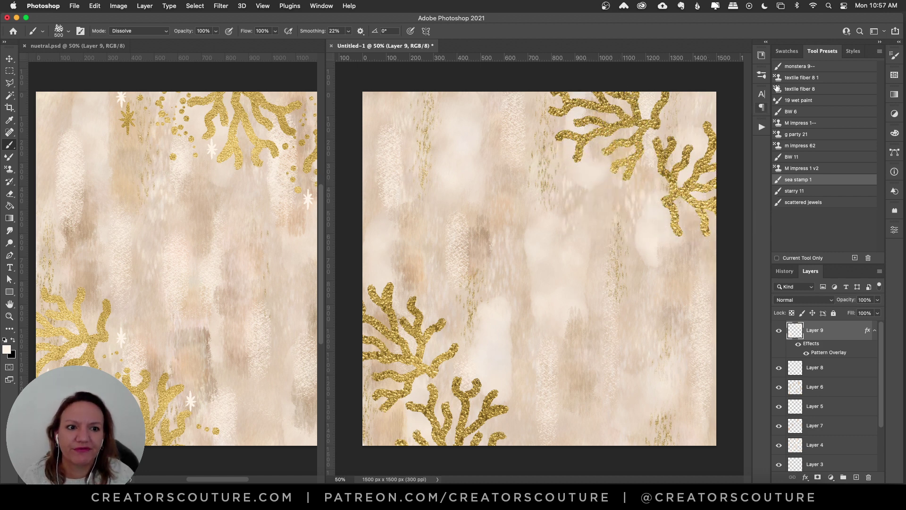
- Check Layer 9's pattern overlay settings and run the Scale down style 50% action on the layer
click(761, 127)
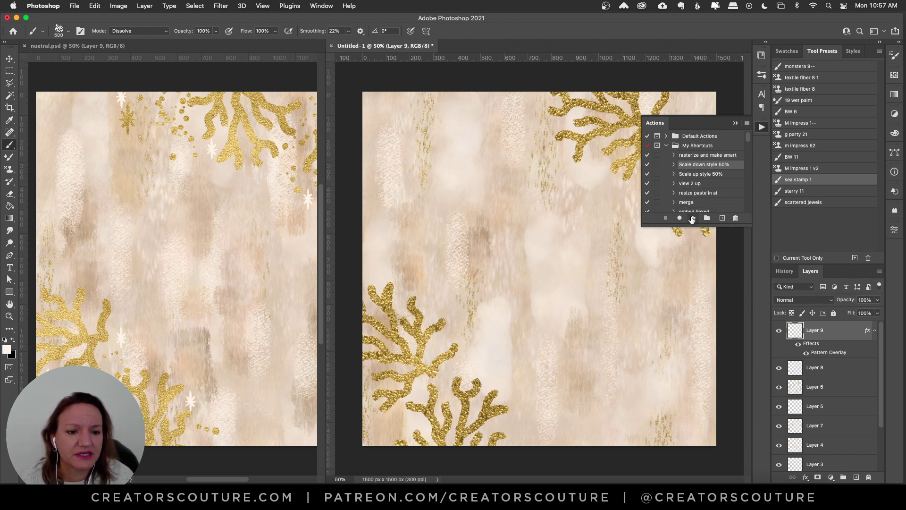
double_click(822, 354)
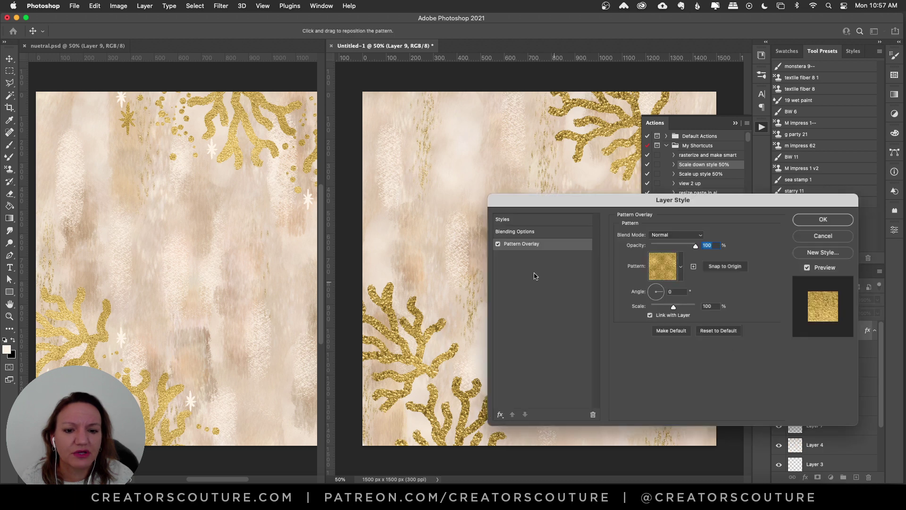
click(823, 220)
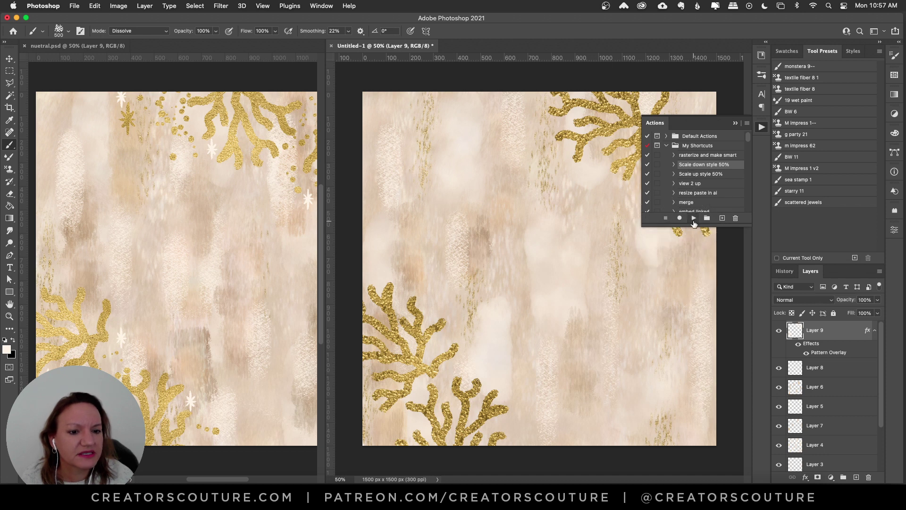
click(694, 220)
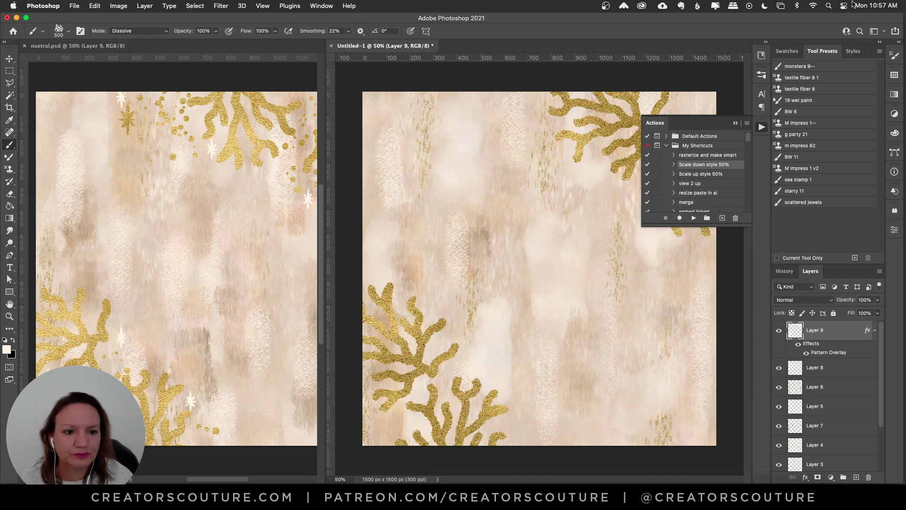
click(762, 127)
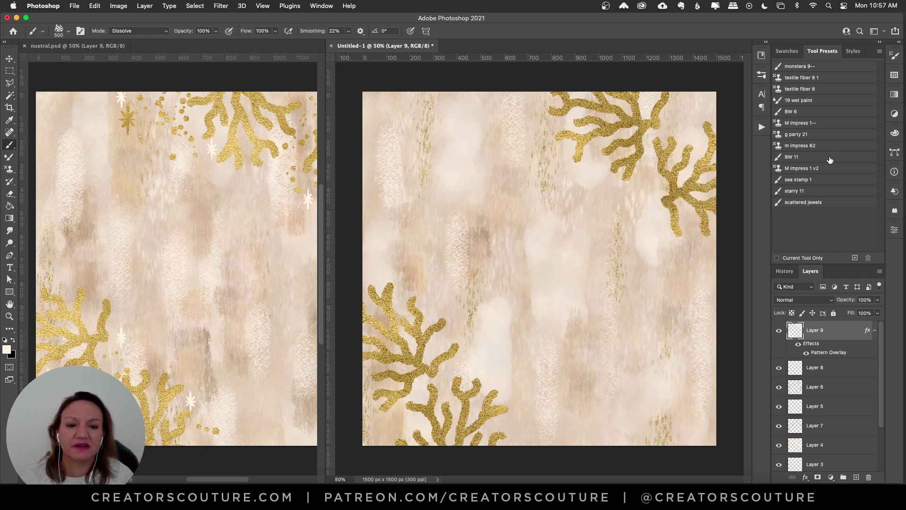
- Try the 24K 7b gold style on the coral layer in nuetral.psd, undo it, and return to the untitled document
click(7, 59)
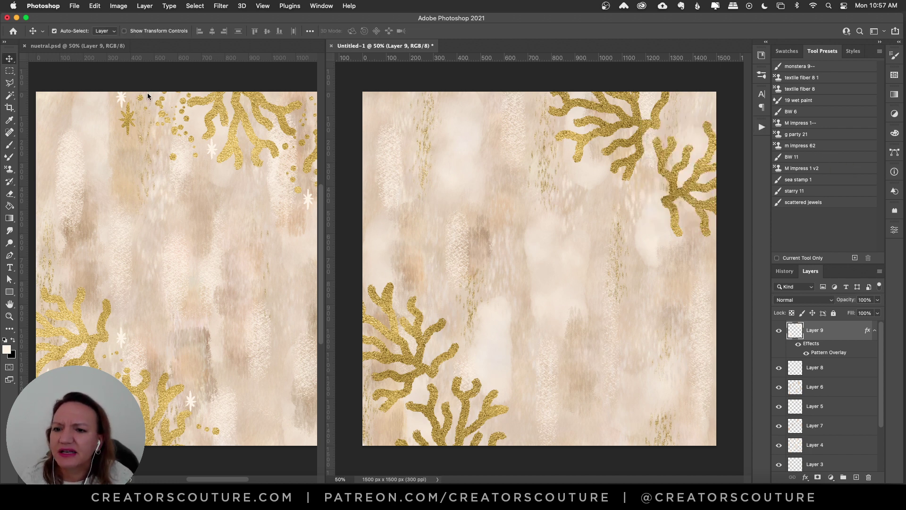
click(244, 122)
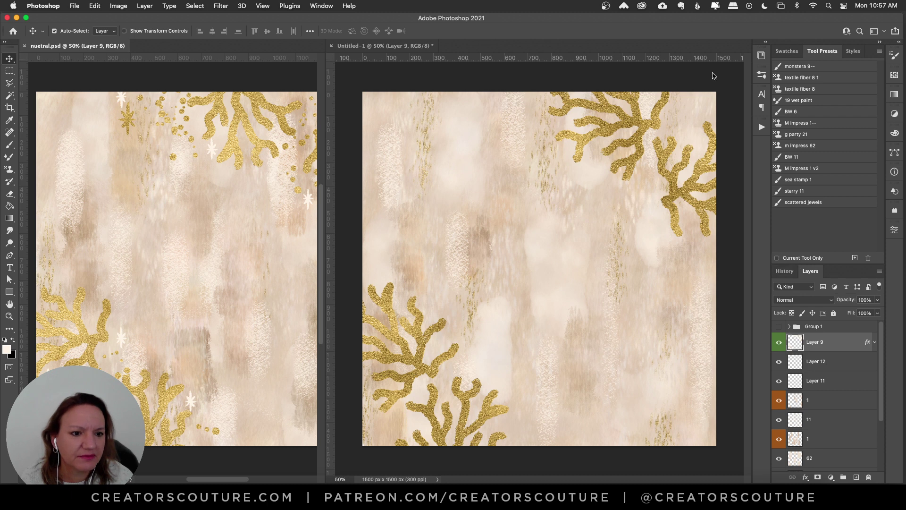
click(762, 74)
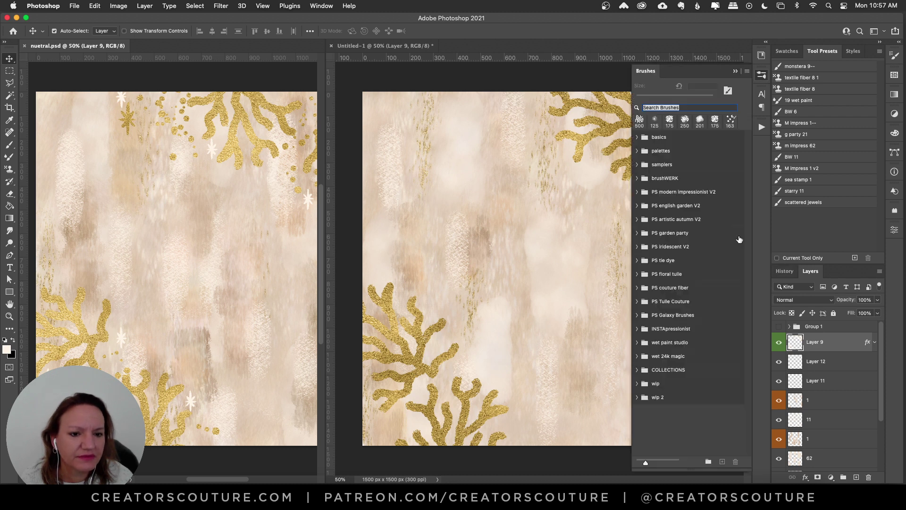
click(761, 56)
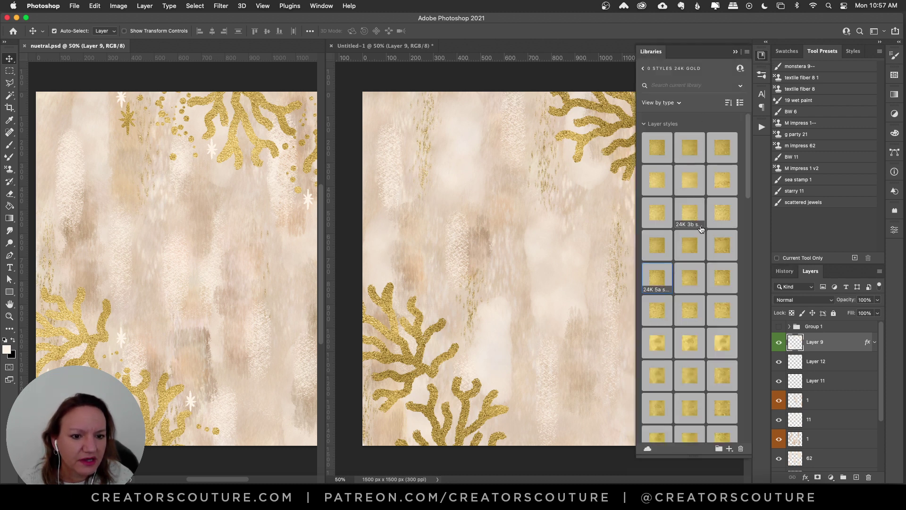
click(660, 342)
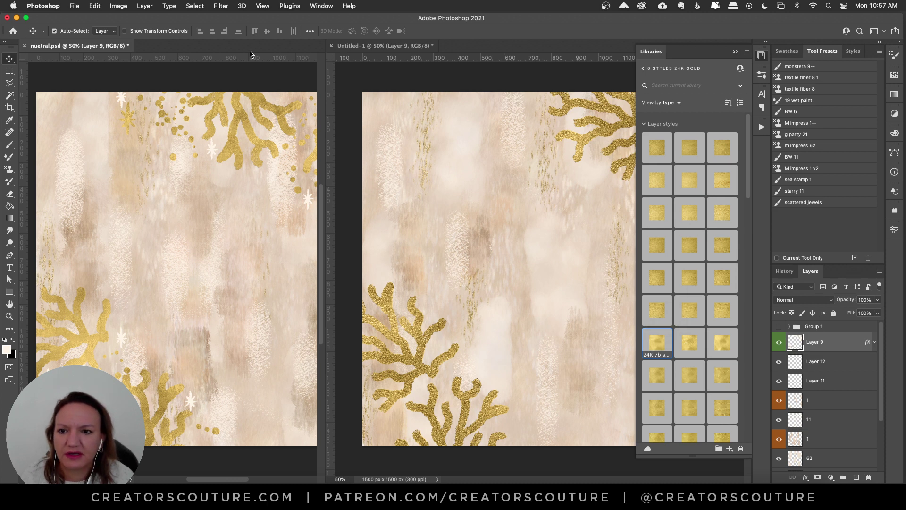
key(super+z)
click(453, 78)
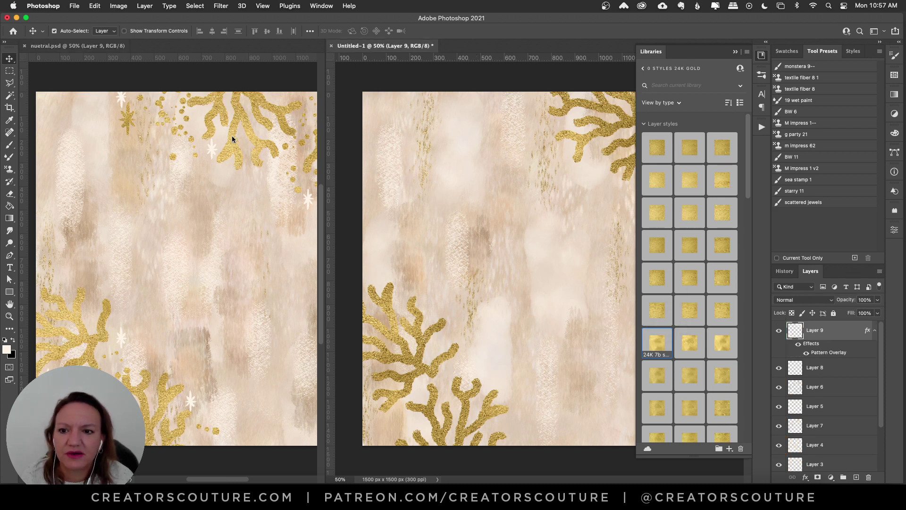
click(761, 56)
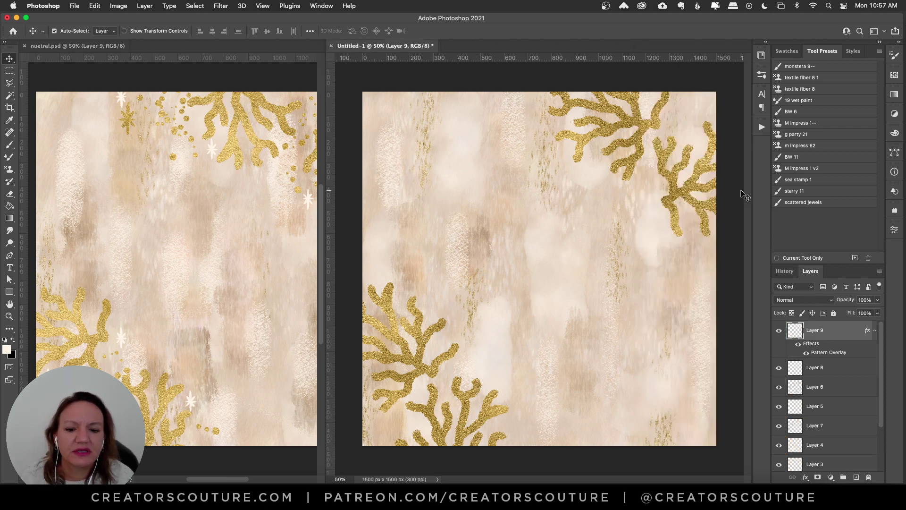
- Copy the layer style from Layer 9 in nuetral.psd and paste it onto Layer 9 in the untitled document
click(245, 149)
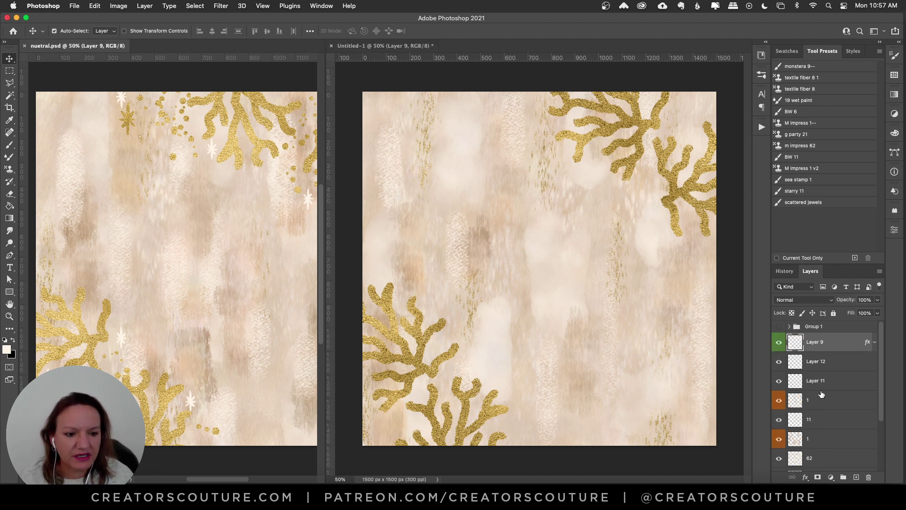
right_click(826, 343)
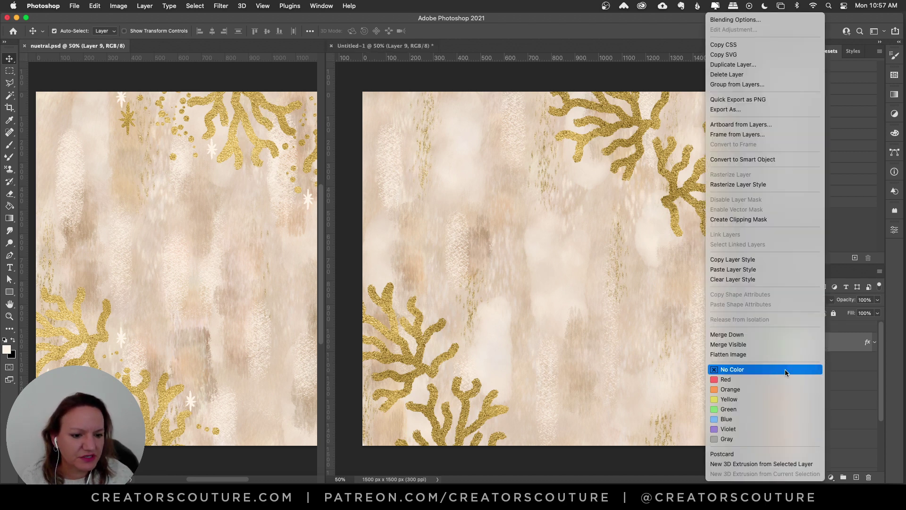
click(756, 258)
click(661, 181)
right_click(773, 333)
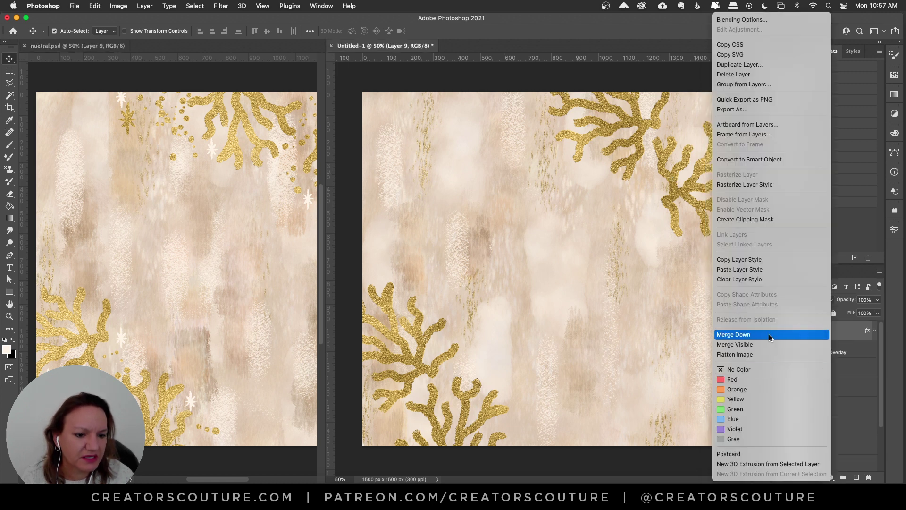
click(754, 269)
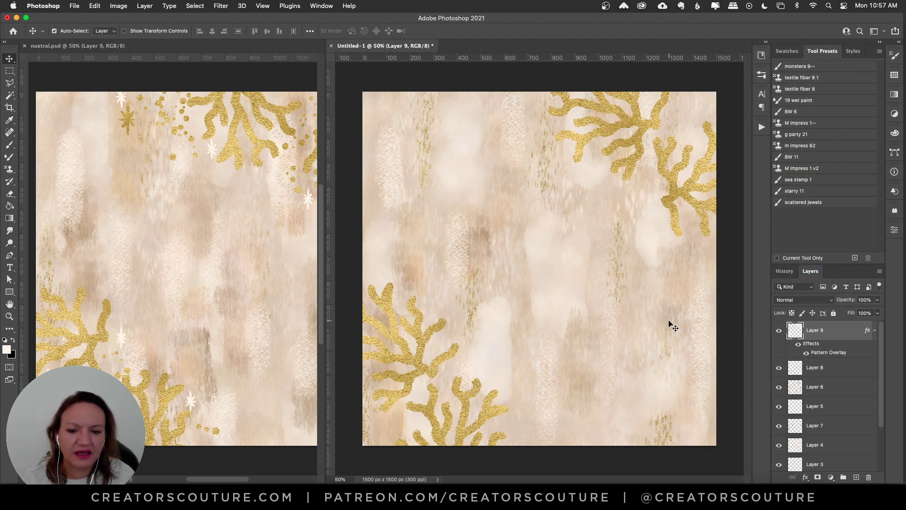
key(super)
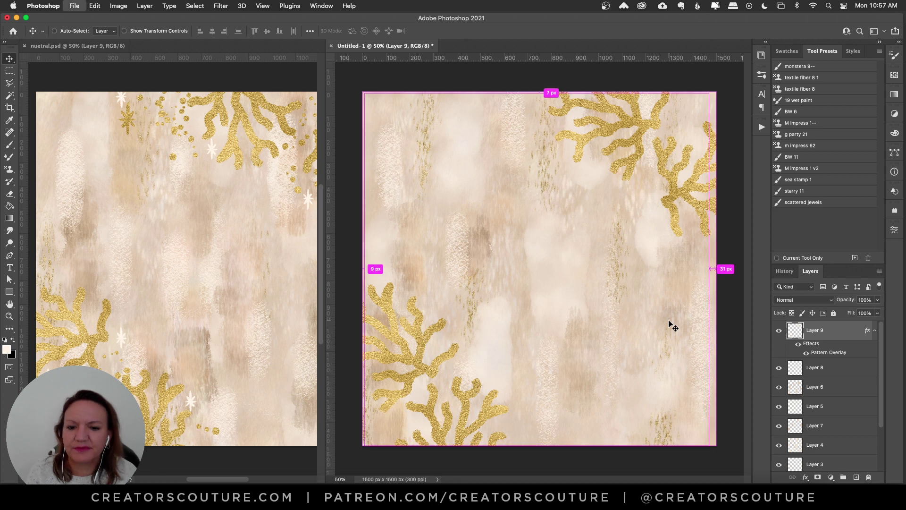
key(super+s)
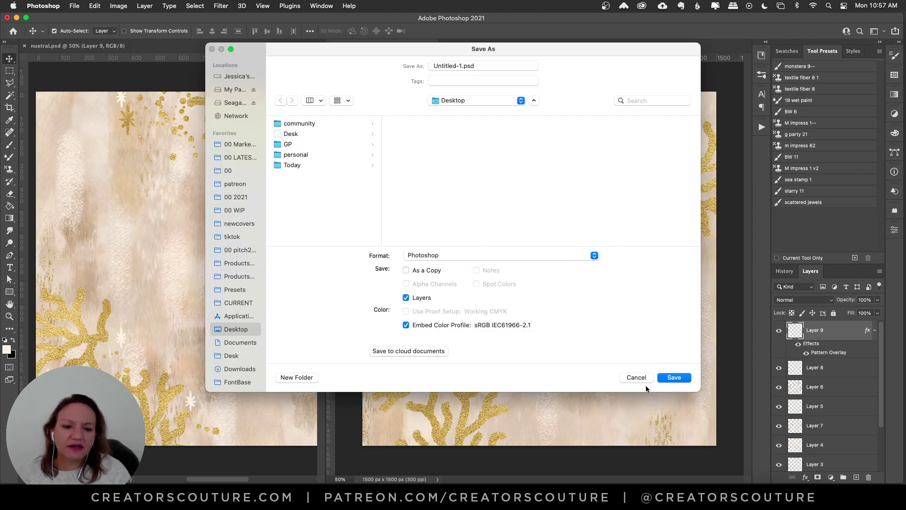
click(643, 378)
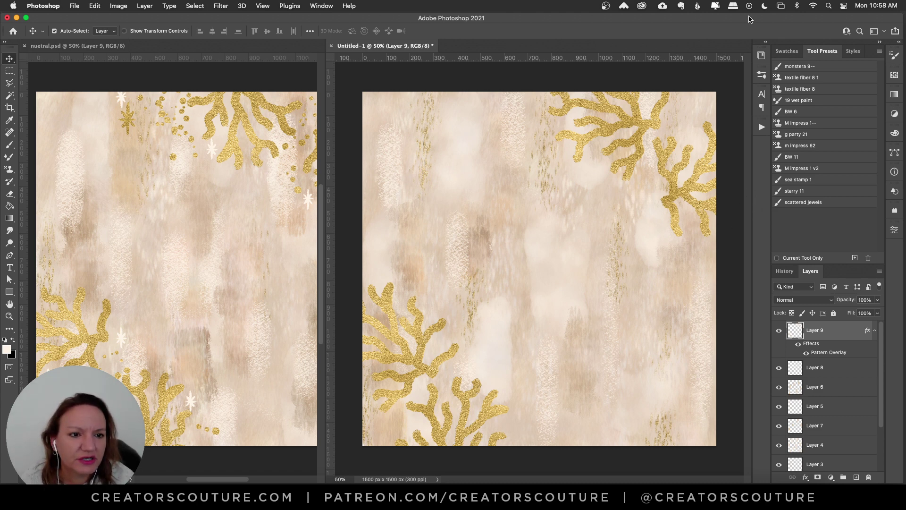
- Stamp four gold stars on Layer 9 with the starry 11 preset, two near the upper-right corals and two by the lower-left corals, the last at size 100
click(809, 195)
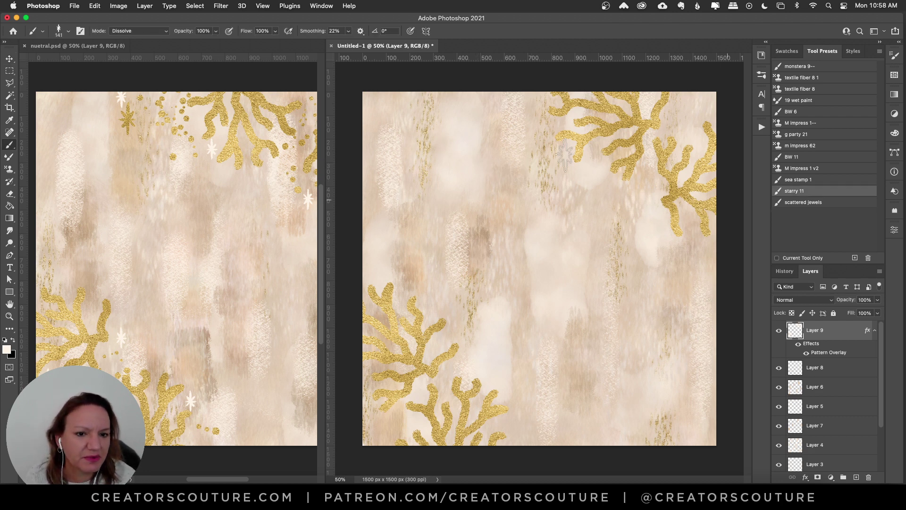
click(645, 185)
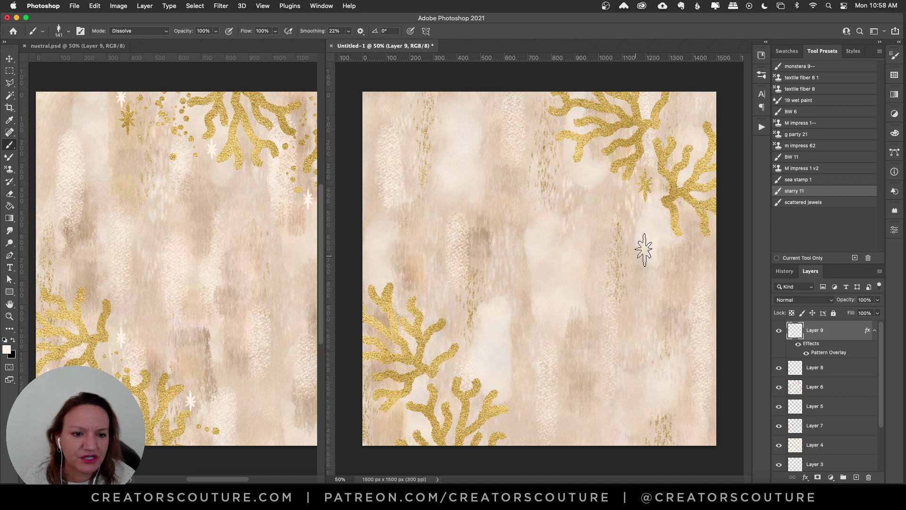
click(534, 112)
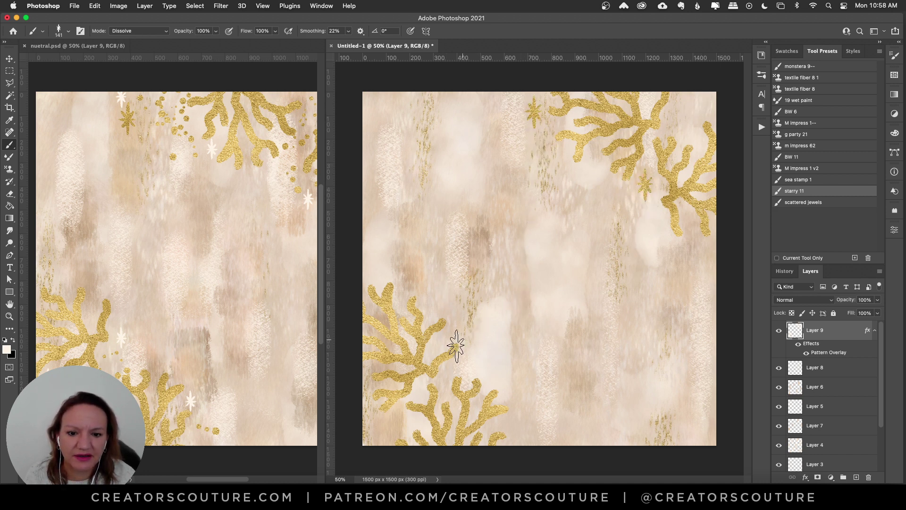
click(489, 365)
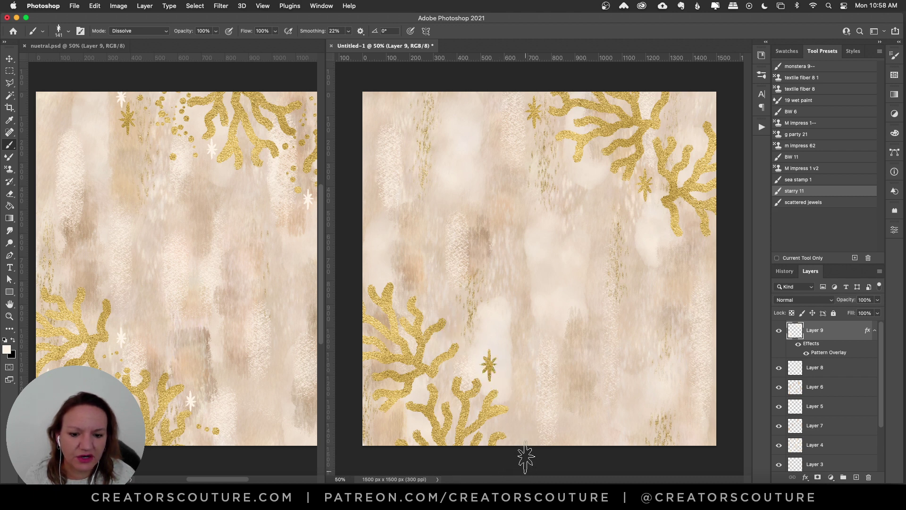
key(bracketleft)
key(bracketleft)
click(517, 424)
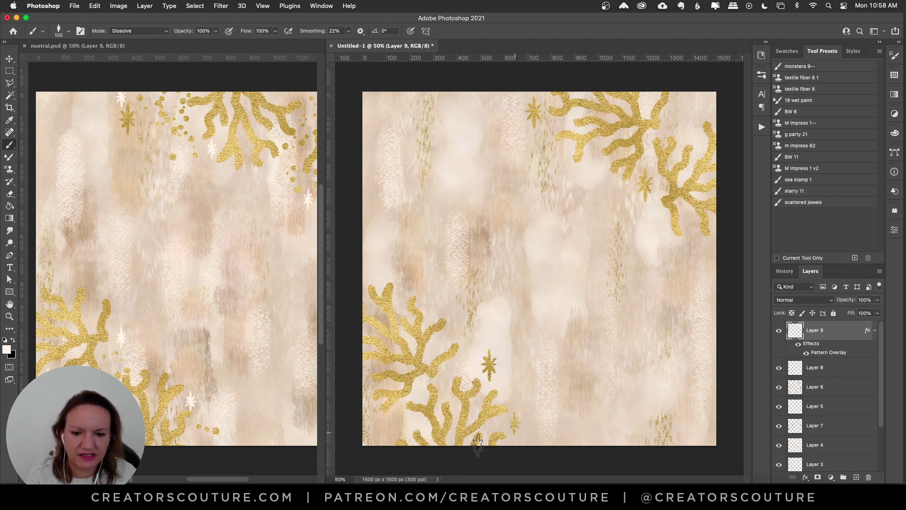
- Paint gold dots on Layer 9 with the scattered jewels preset around the upper-right and lower-left corals
click(804, 202)
drag(686, 116, 700, 138)
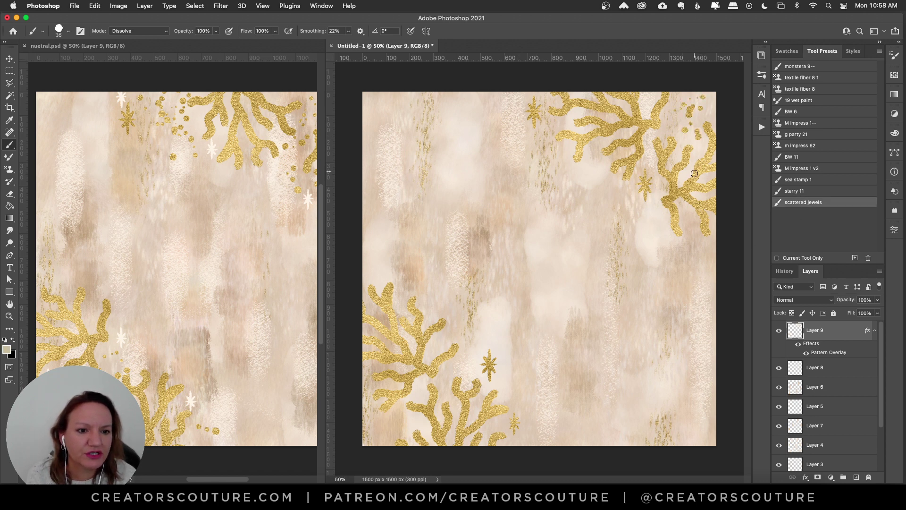
mouse_move(364, 270)
mouse_down()
mouse_move(419, 267)
mouse_move(449, 385)
mouse_up()
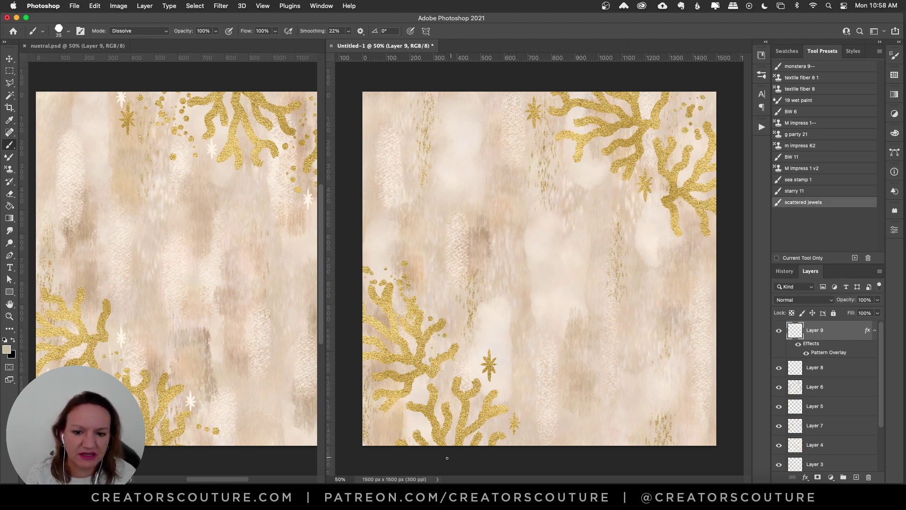
mouse_move(514, 404)
mouse_down()
mouse_move(519, 389)
mouse_move(562, 430)
mouse_up()
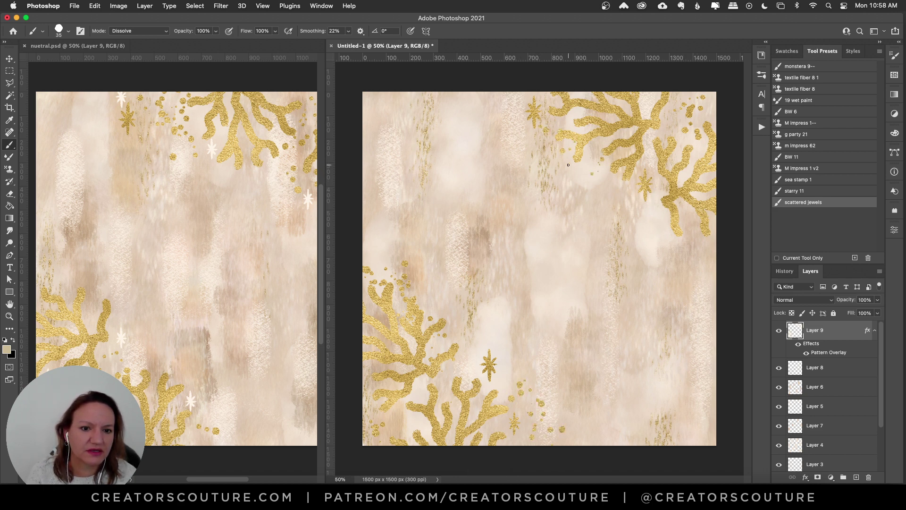
mouse_move(614, 210)
mouse_down()
mouse_move(642, 203)
mouse_move(704, 239)
mouse_move(671, 234)
mouse_up()
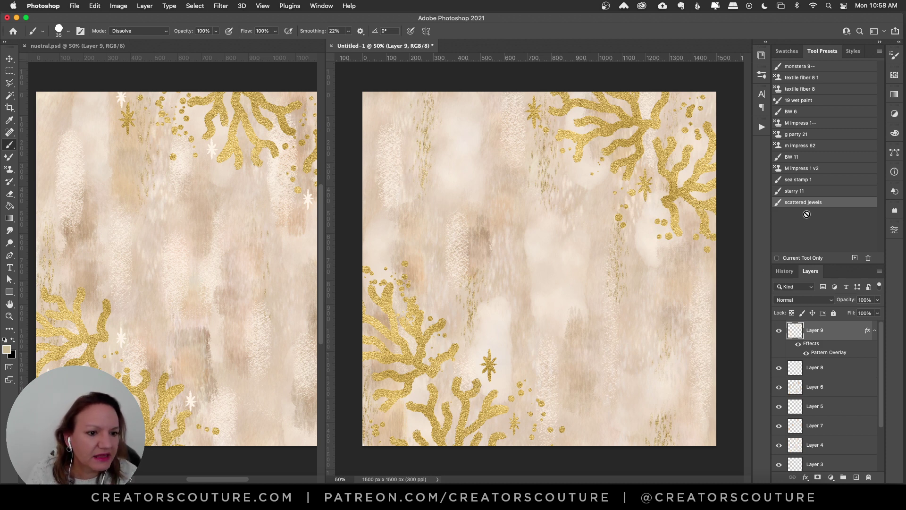
- Add a new layer above Layer 8 and stamp three cream stars near the upper-right corals with the starry 11 preset at size 90
click(824, 371)
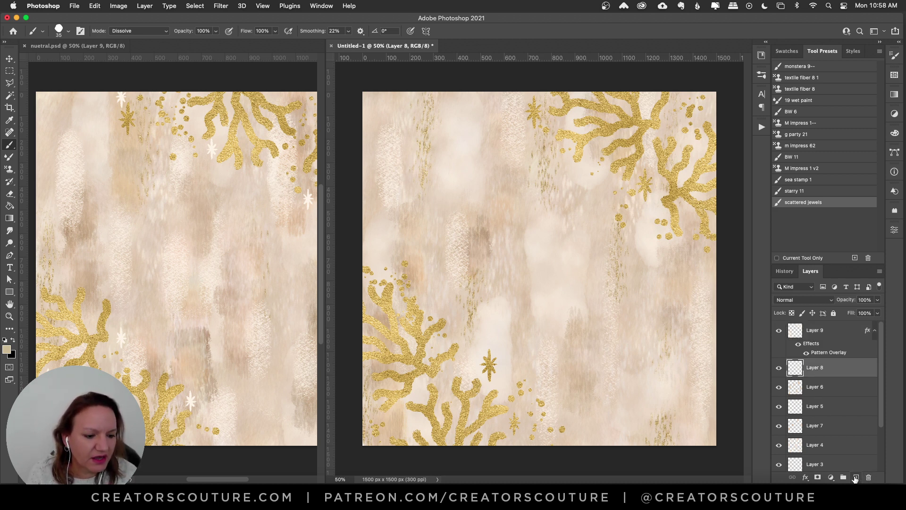
click(856, 478)
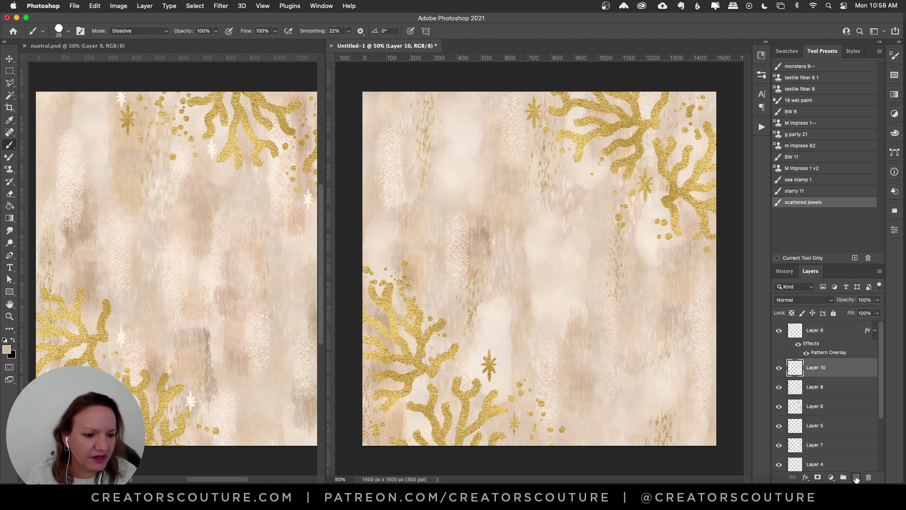
click(795, 191)
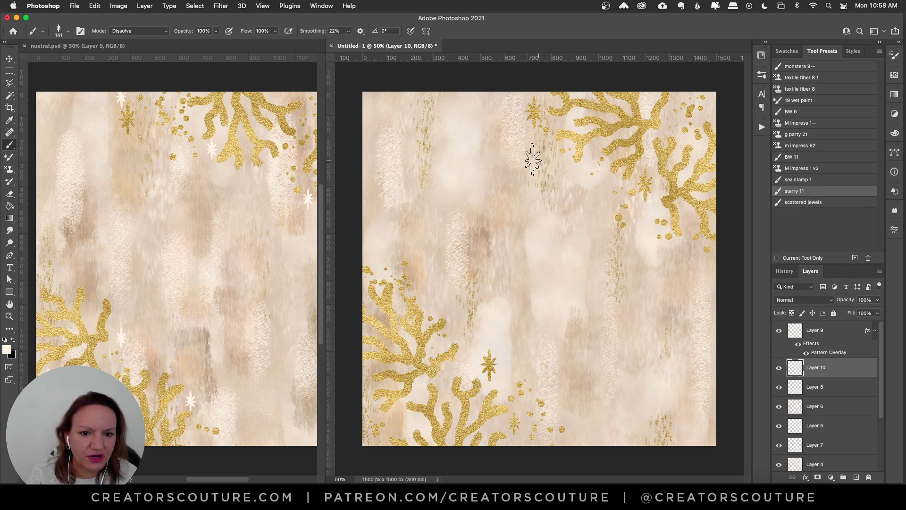
key(bracketleft)
key(bracketleft)
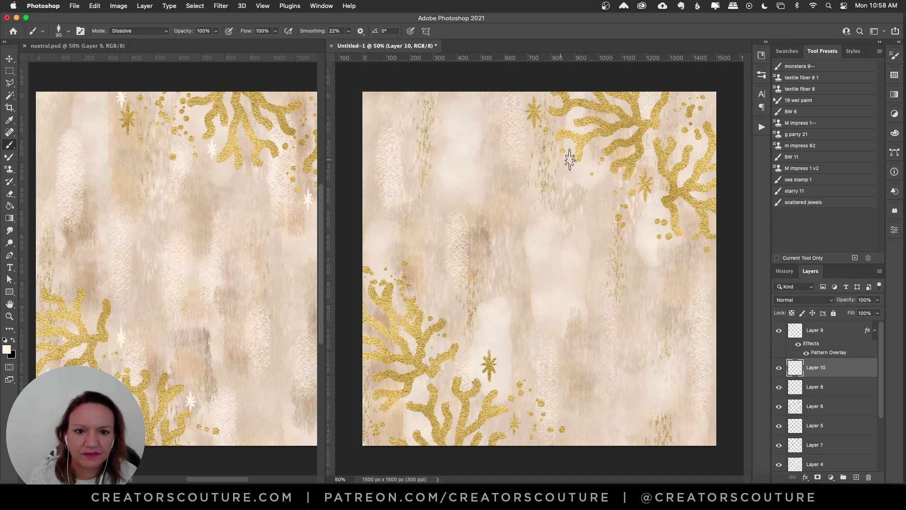
click(587, 162)
key(bracketright)
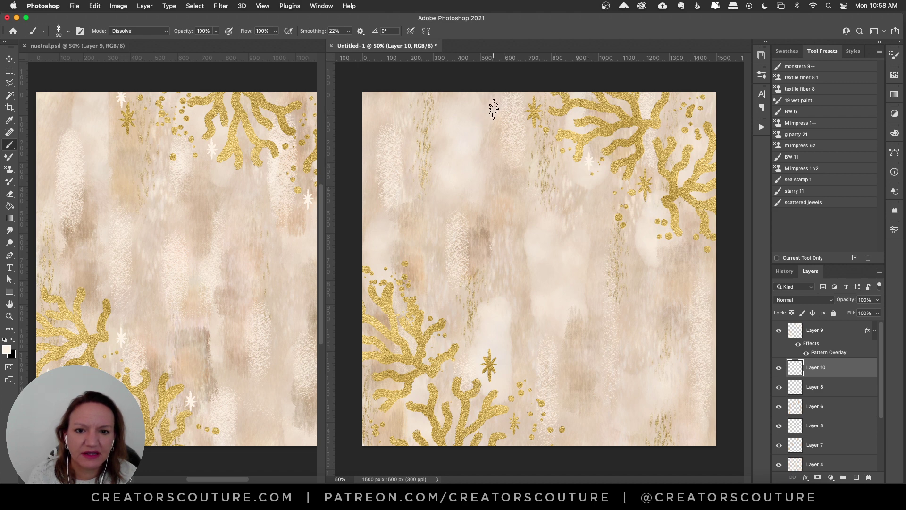
click(495, 110)
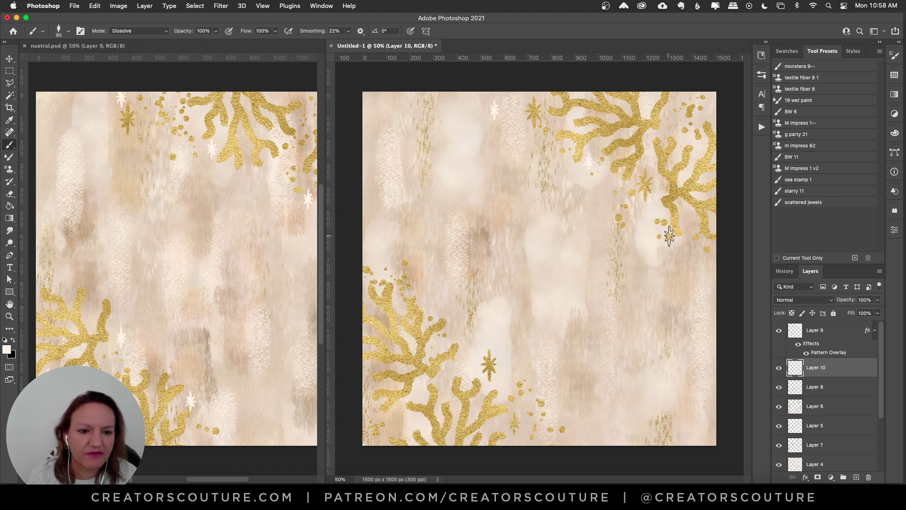
click(602, 194)
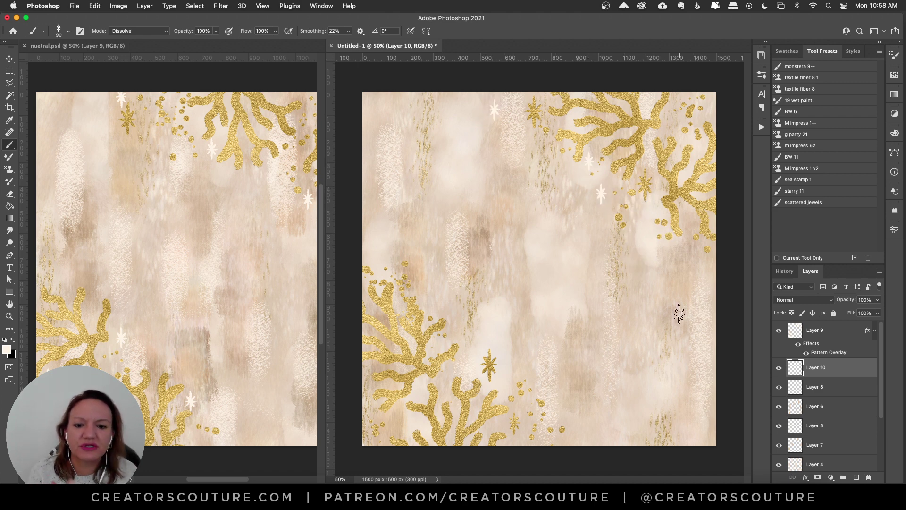
- Stamp five more cream stars on Layer 10 around the lower-left corals with the starry 11 brush
click(439, 304)
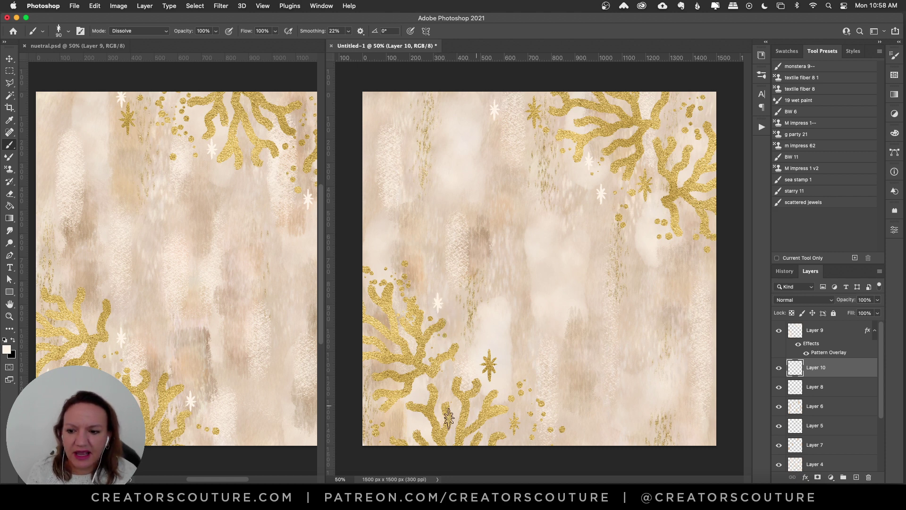
click(370, 373)
click(419, 385)
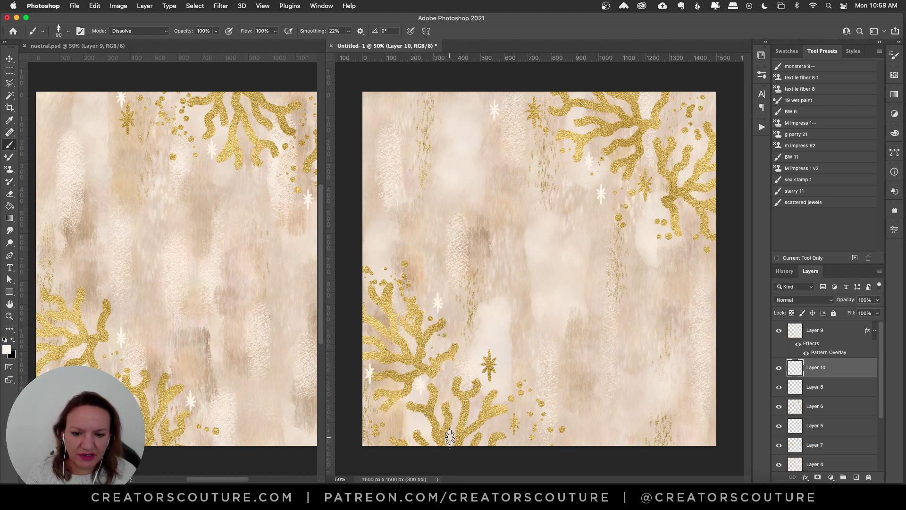
click(400, 421)
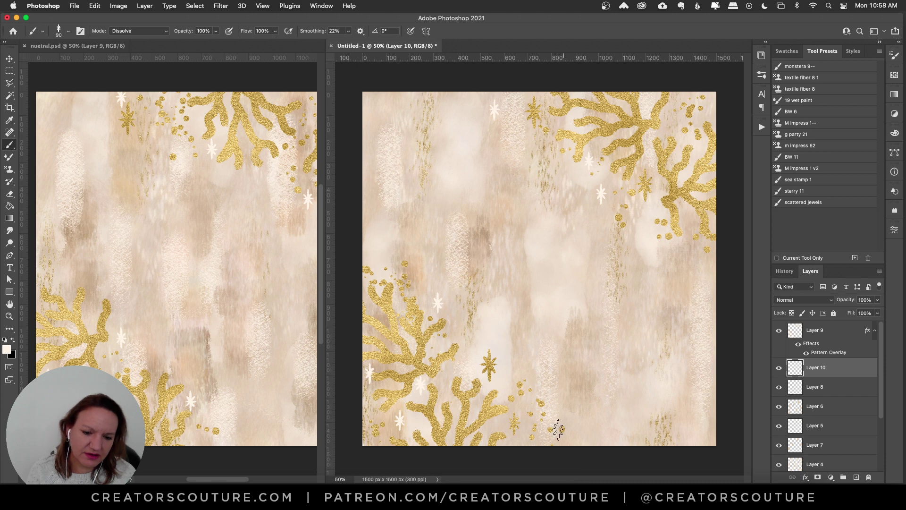
click(559, 415)
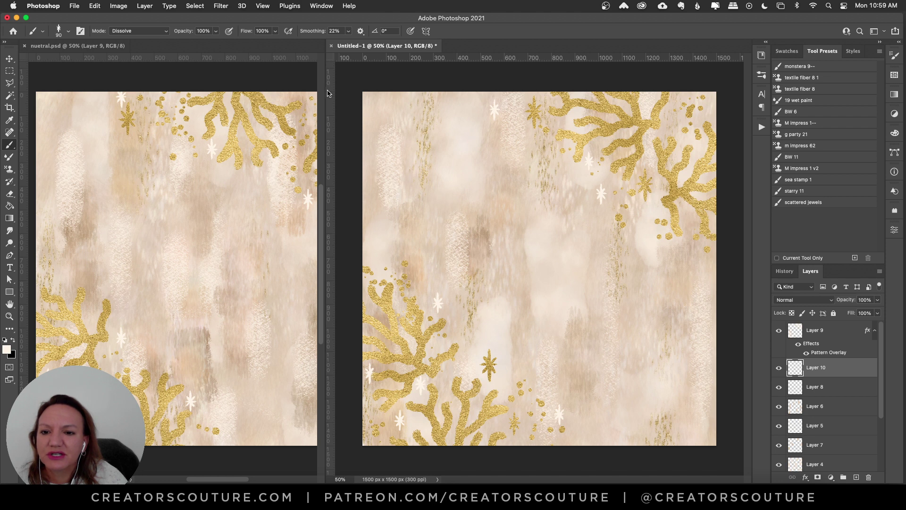
- Widen the nuetral.psd view to show its whole canvas and compare it with the untitled document
drag(326, 97, 507, 97)
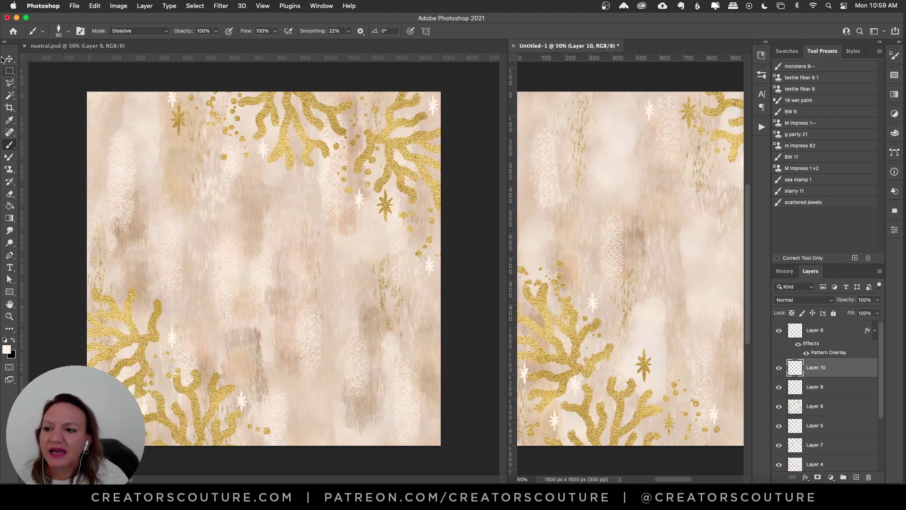
click(9, 59)
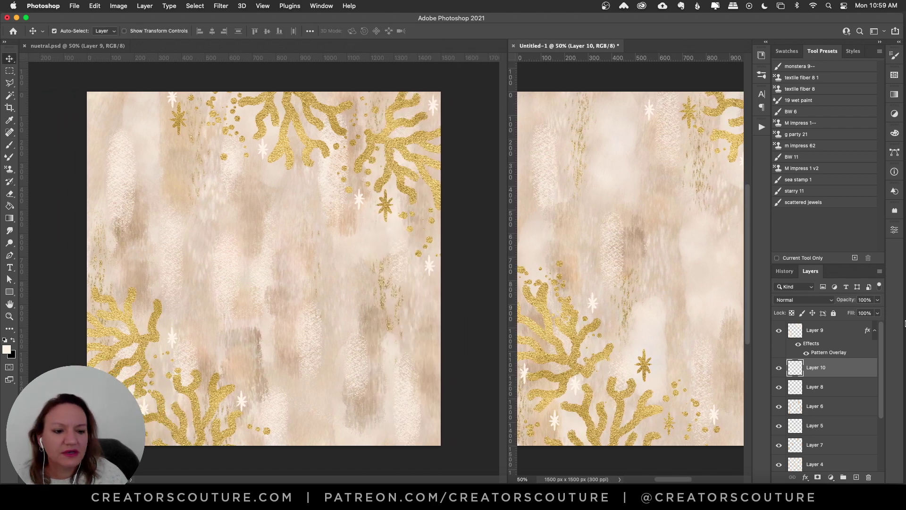
click(827, 334)
scroll(631, 236, up, 3)
scroll(587, 182, down, 5)
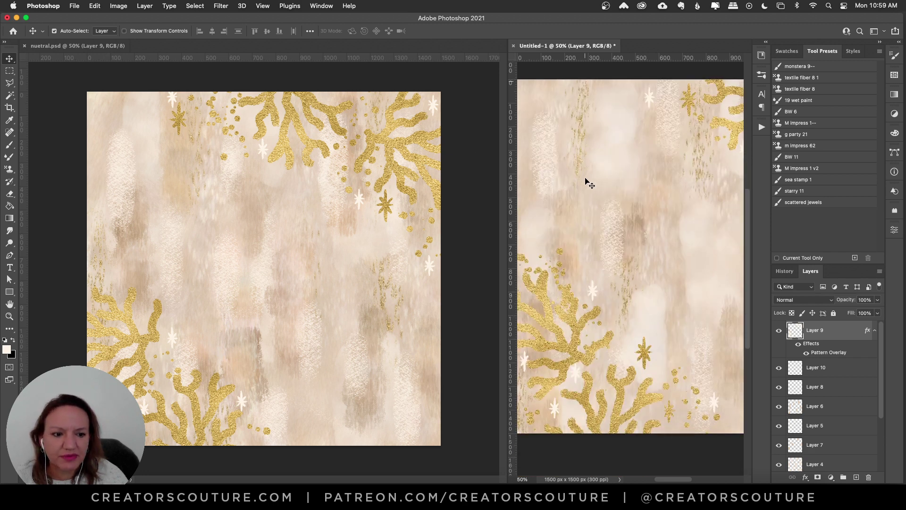
scroll(801, 371, down, 3)
scroll(801, 370, up, 3)
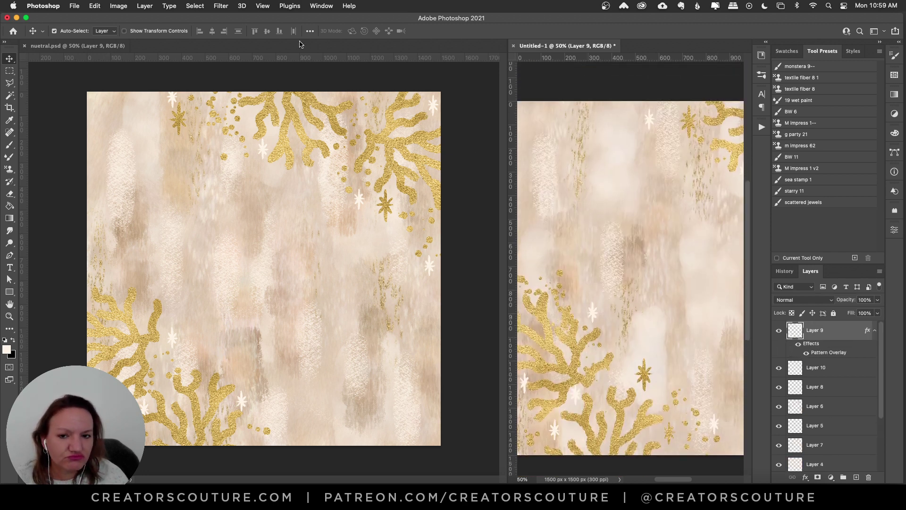
scroll(630, 265, up, 3)
- Make Group 1 visible in nuetral.psd and expand it to show its artwork layers
click(63, 56)
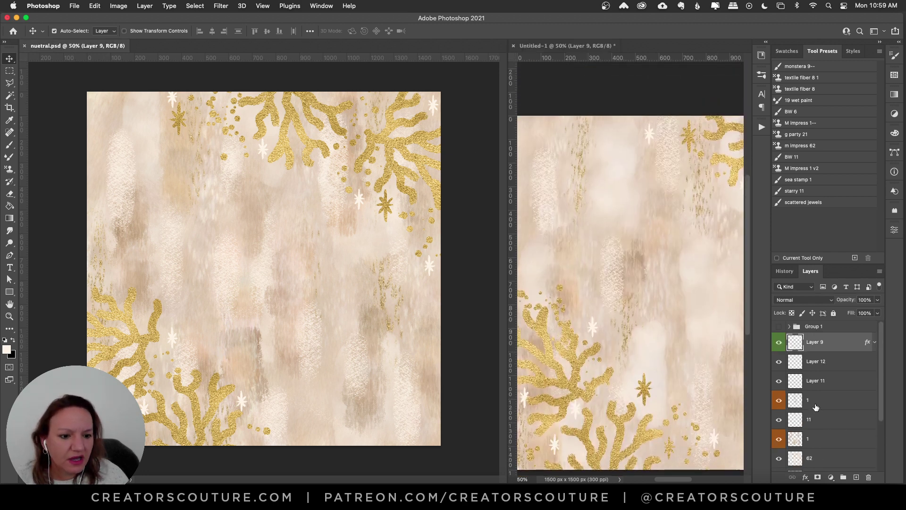
click(779, 327)
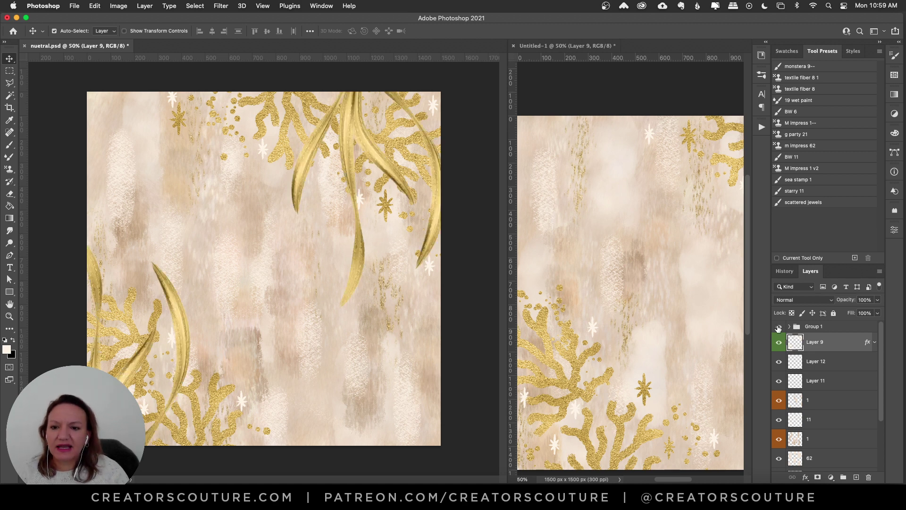
click(779, 328)
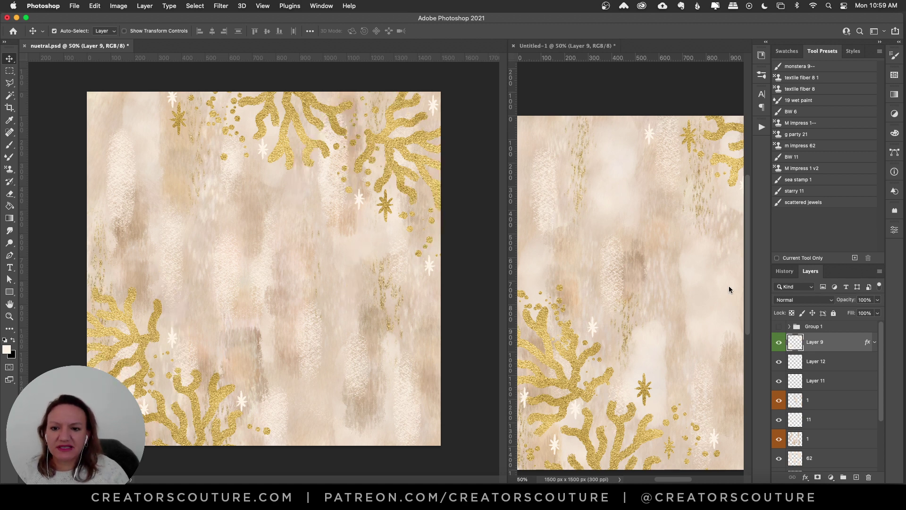
click(779, 328)
click(789, 326)
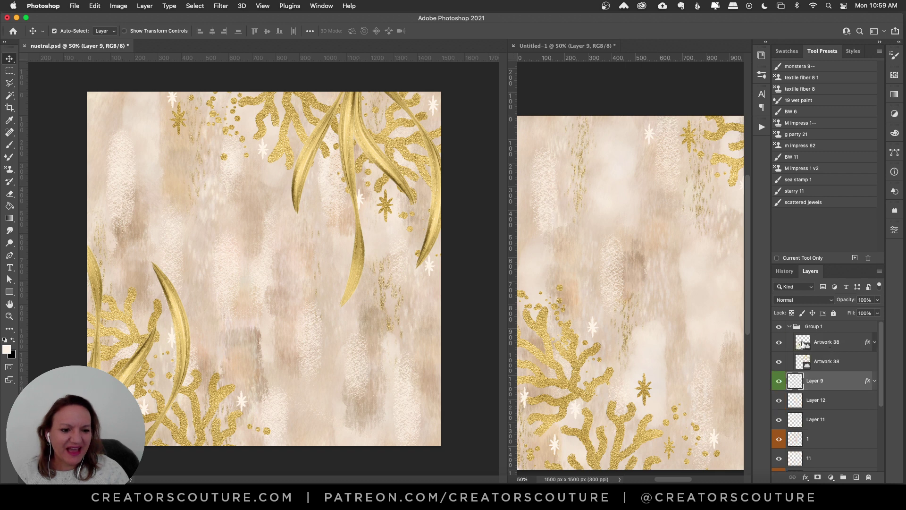
- Move the upper-right gold seaweed artwork in nuetral.psd slightly lower over the corals, and compare the design with Group 1 hidden and shown
click(831, 349)
drag(352, 137, 339, 170)
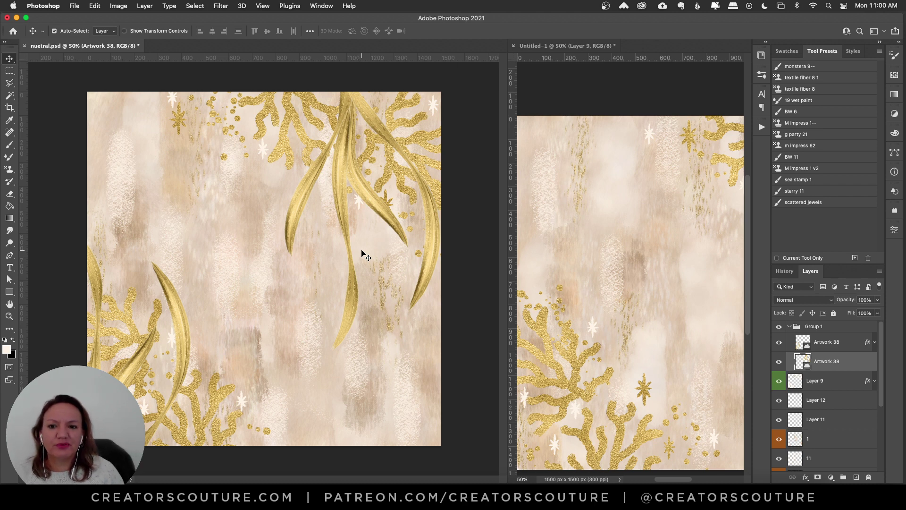
drag(338, 193, 330, 183)
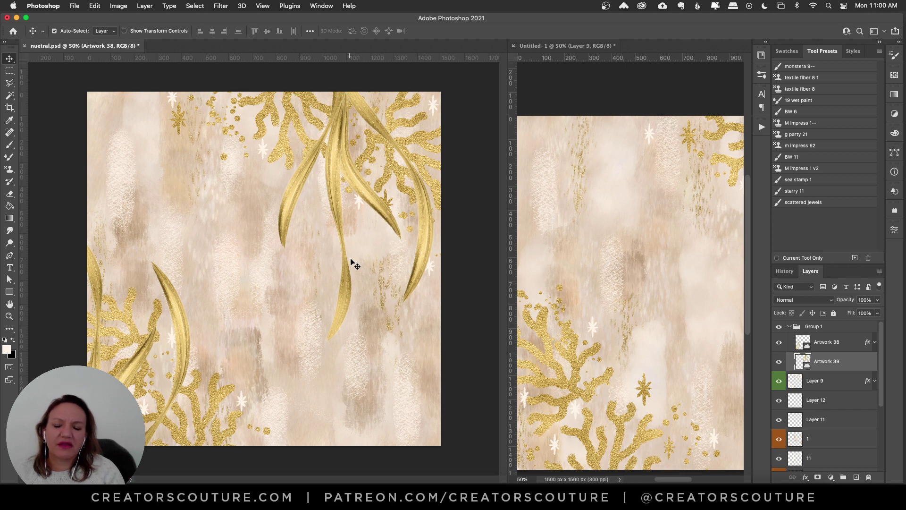
drag(336, 197, 353, 188)
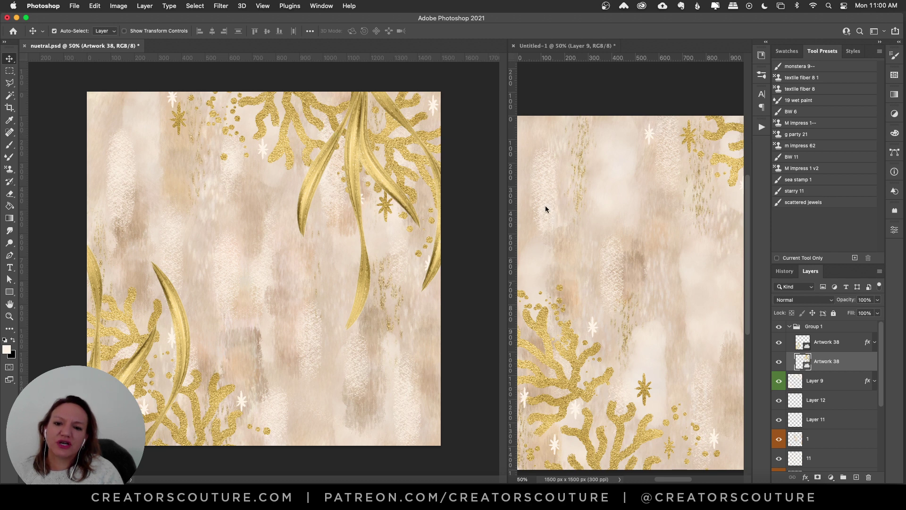
click(779, 327)
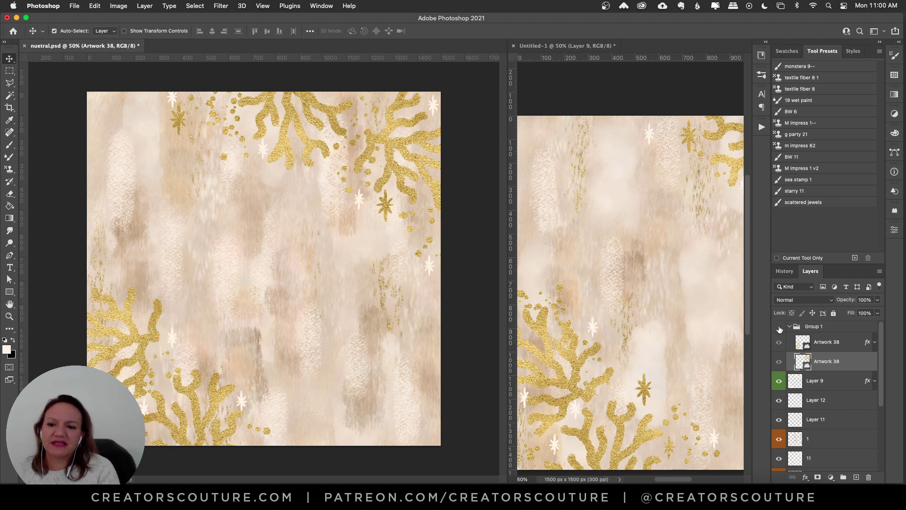
click(779, 328)
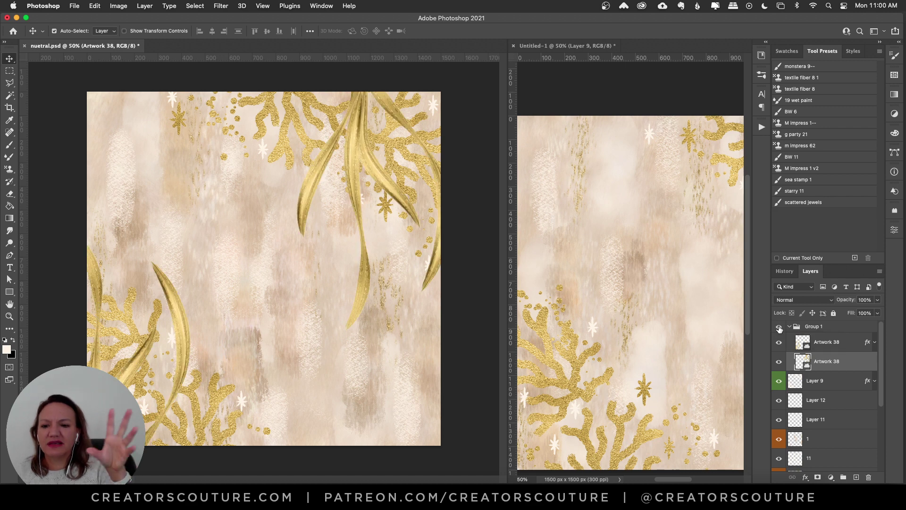